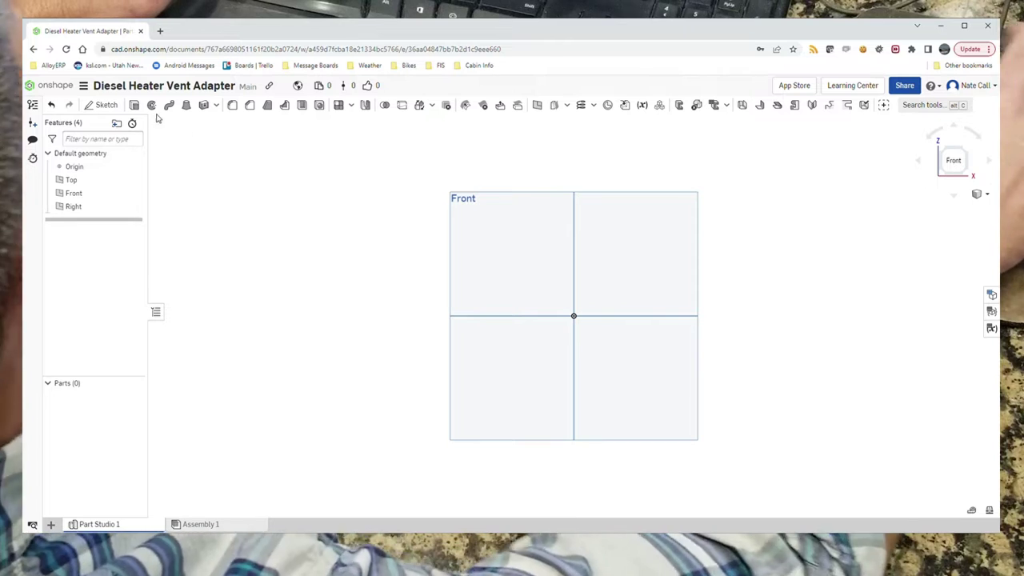
- Start a new sketch named Core on the Front plane
left_click(102, 105)
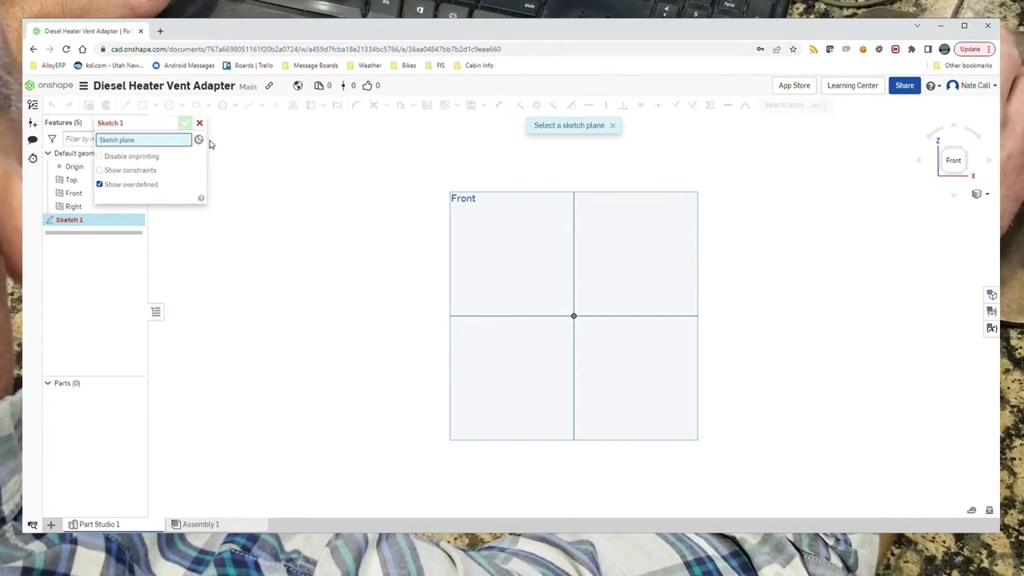
left_click(174, 125)
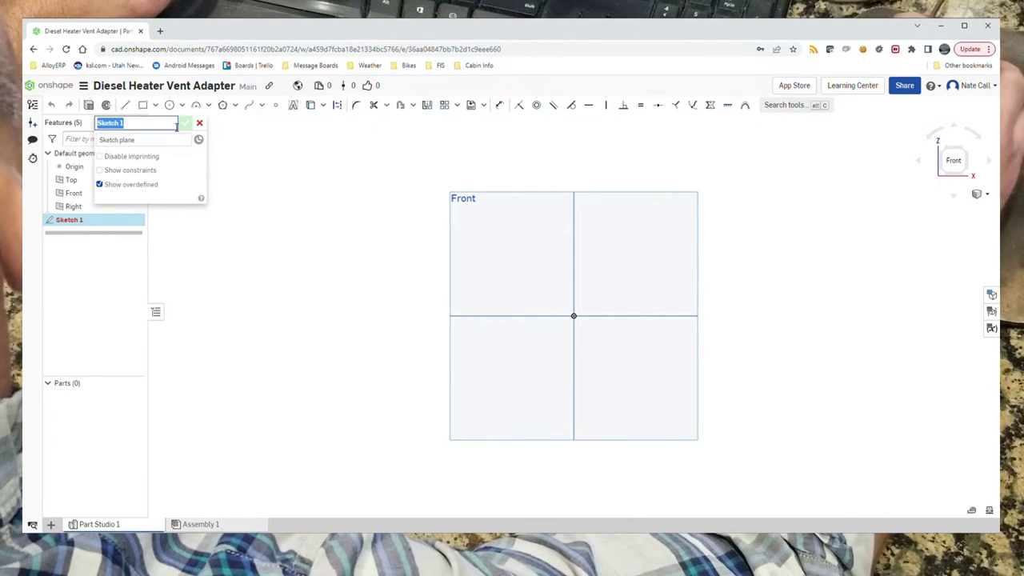
type("Core")
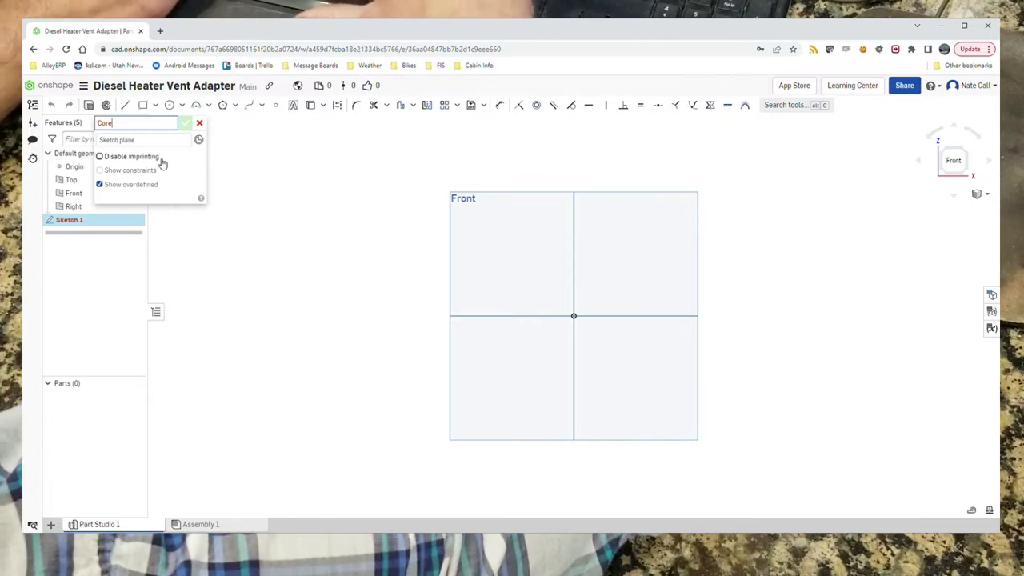
left_click(140, 142)
left_click(491, 234)
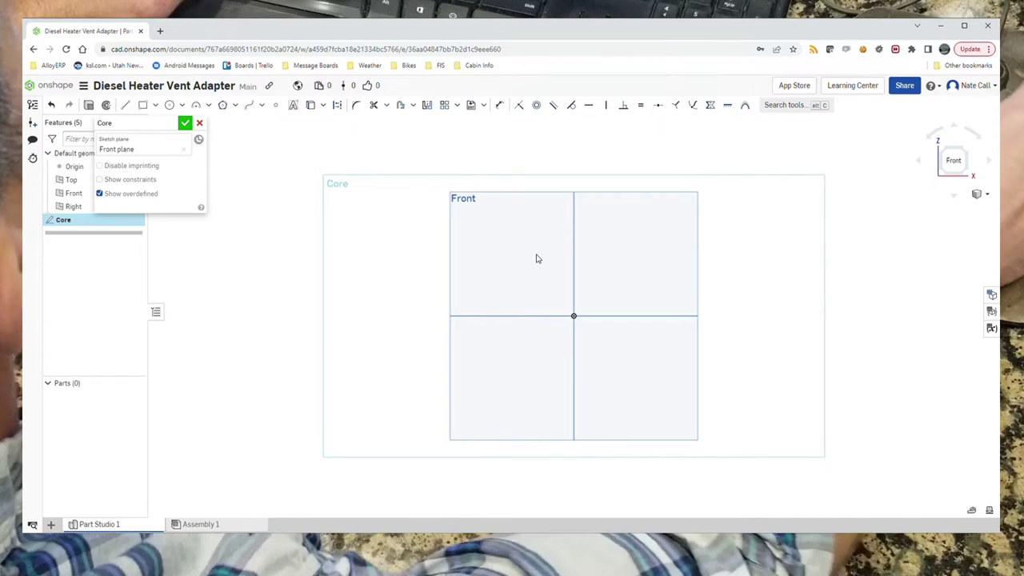
- Draw a center point circle about 4.17 in in diameter, centered on the origin
left_click(182, 106)
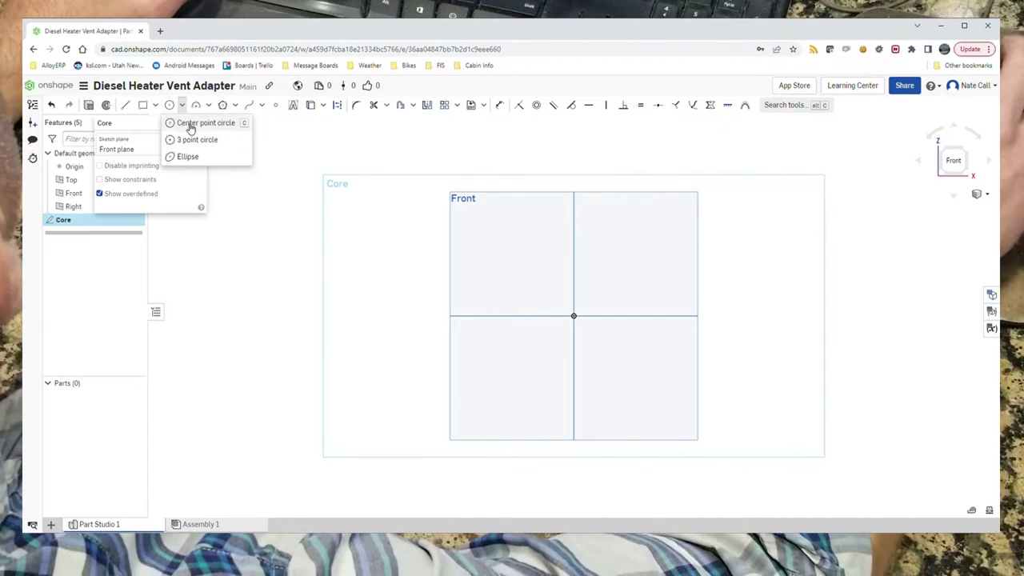
left_click(192, 122)
left_click(573, 316)
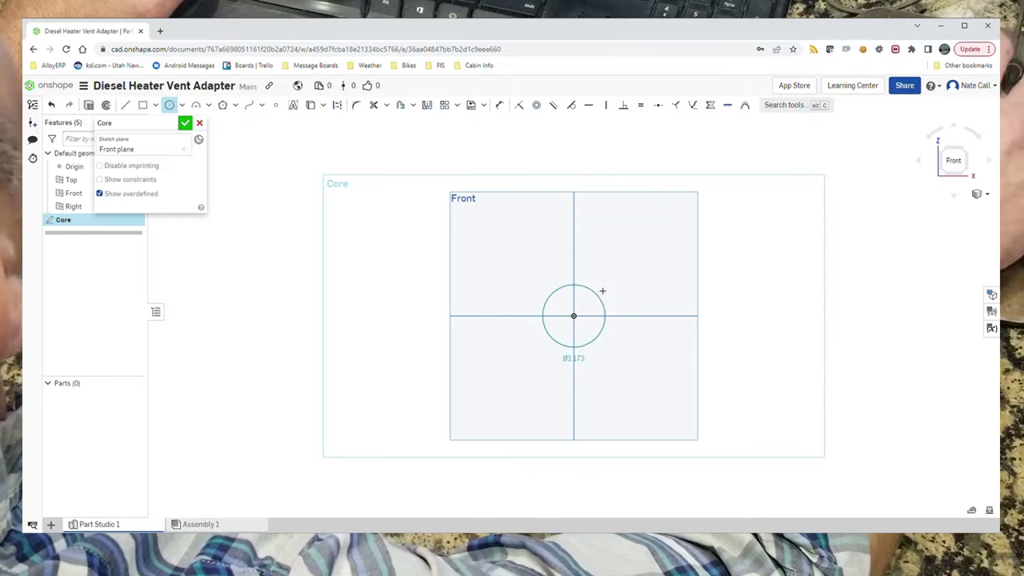
left_click(639, 257)
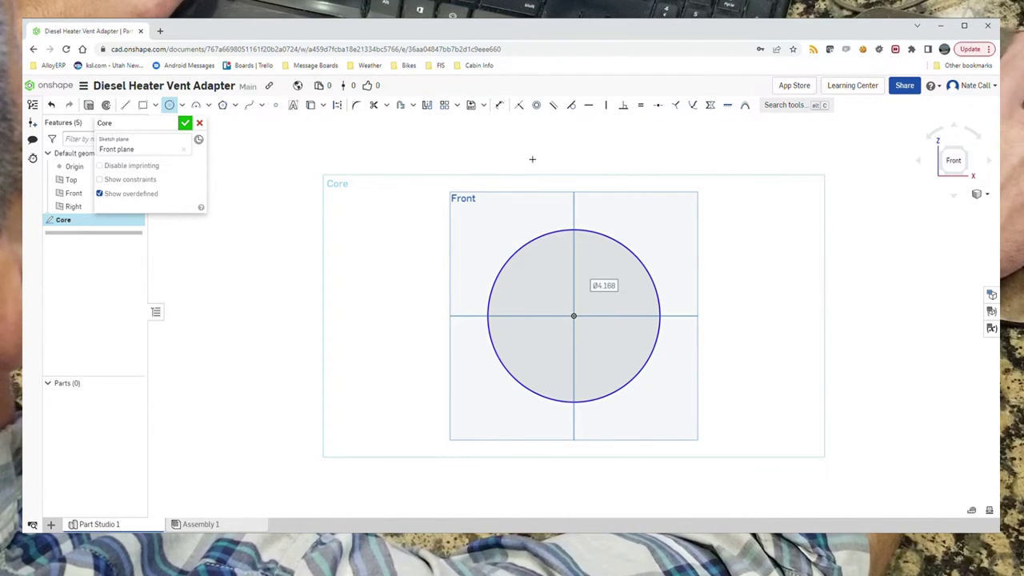
- Dimension the circle's diameter to 4 in and finish the Core sketch
left_click(499, 105)
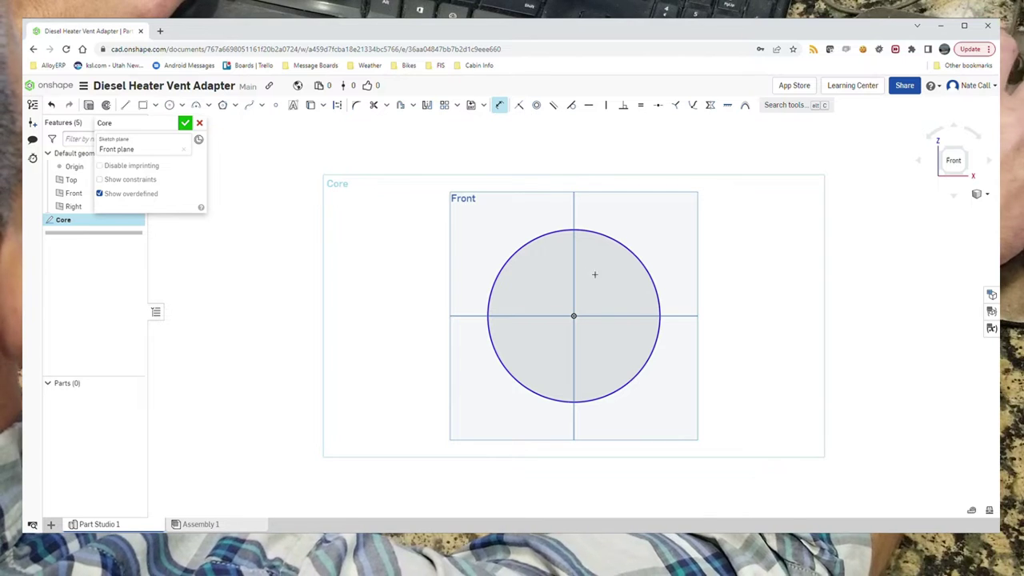
left_click(635, 256)
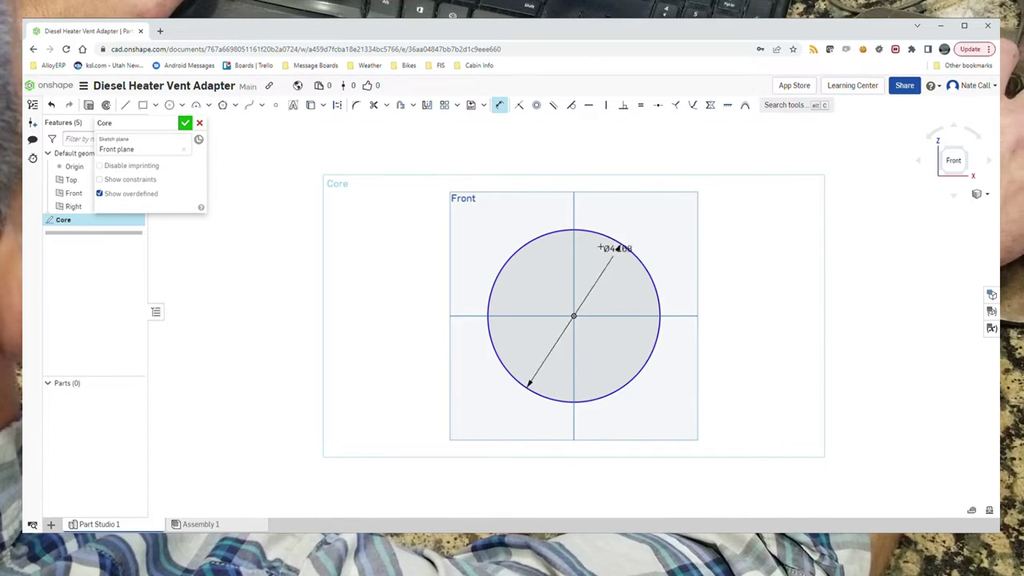
left_click(605, 278)
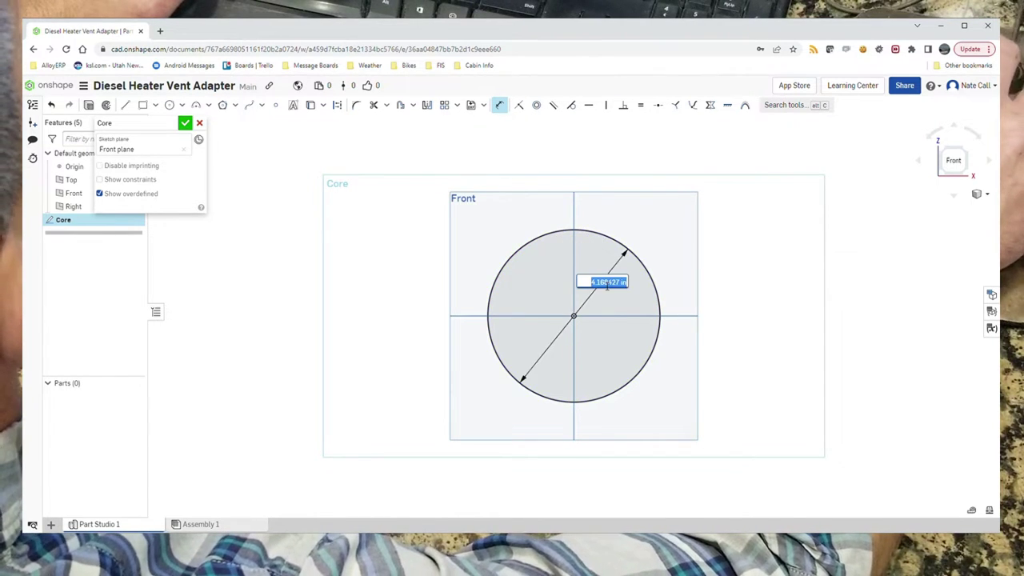
type("4")
key("Return")
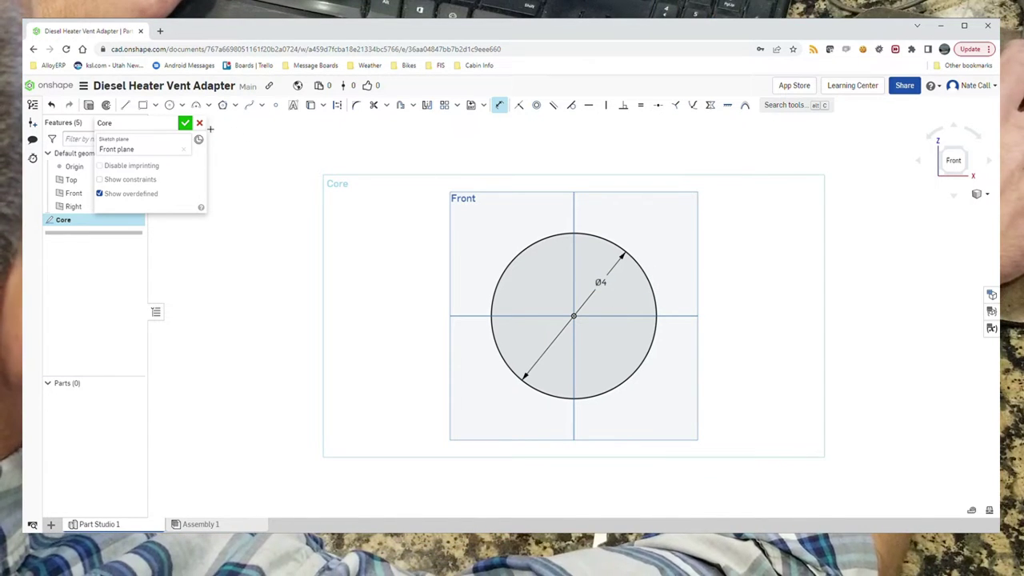
left_click(185, 122)
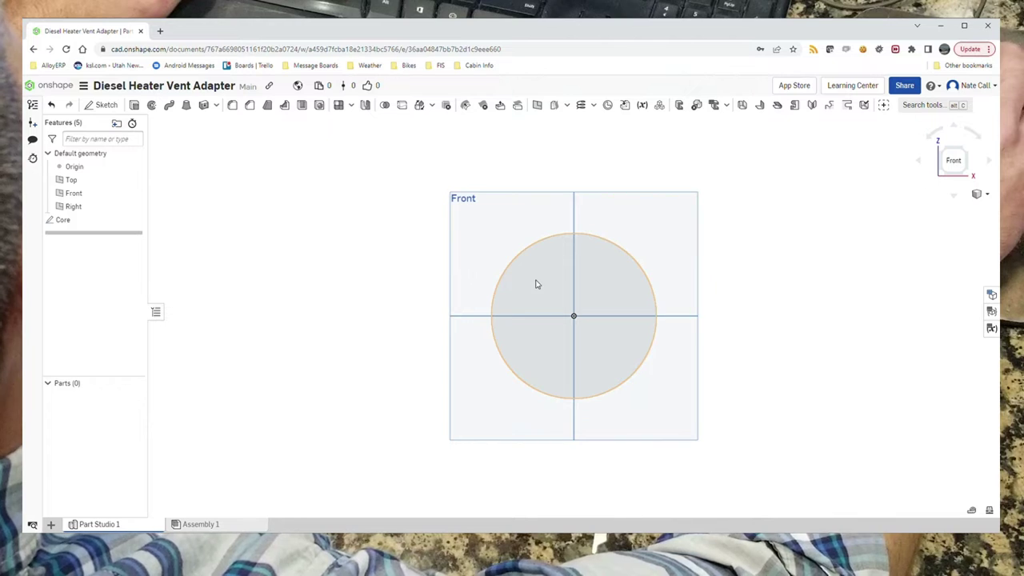
- Extrude the Core sketch's circle as a new solid with a blind depth of 3 in, naming the feature Core
right_click(548, 288)
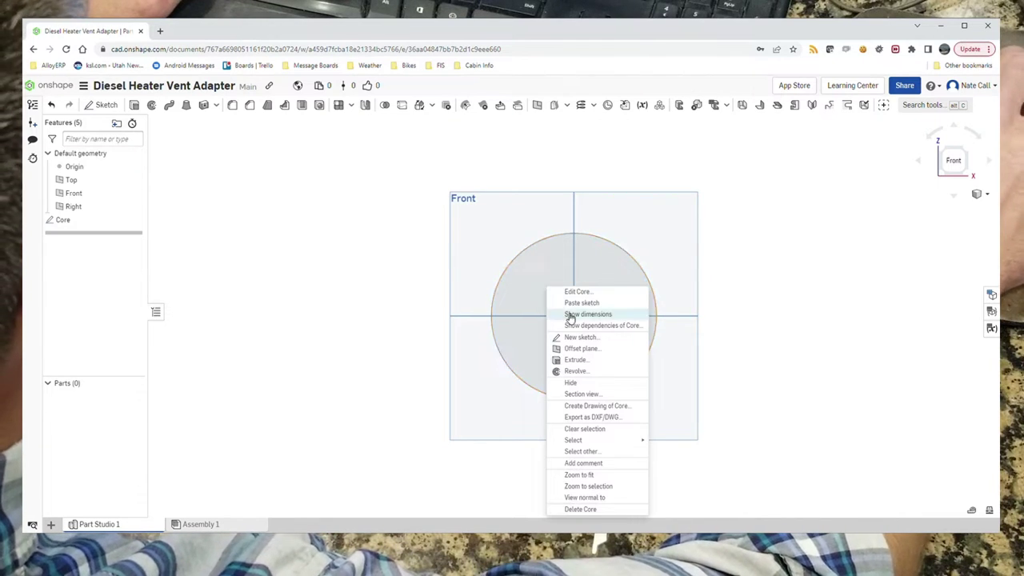
left_click(577, 360)
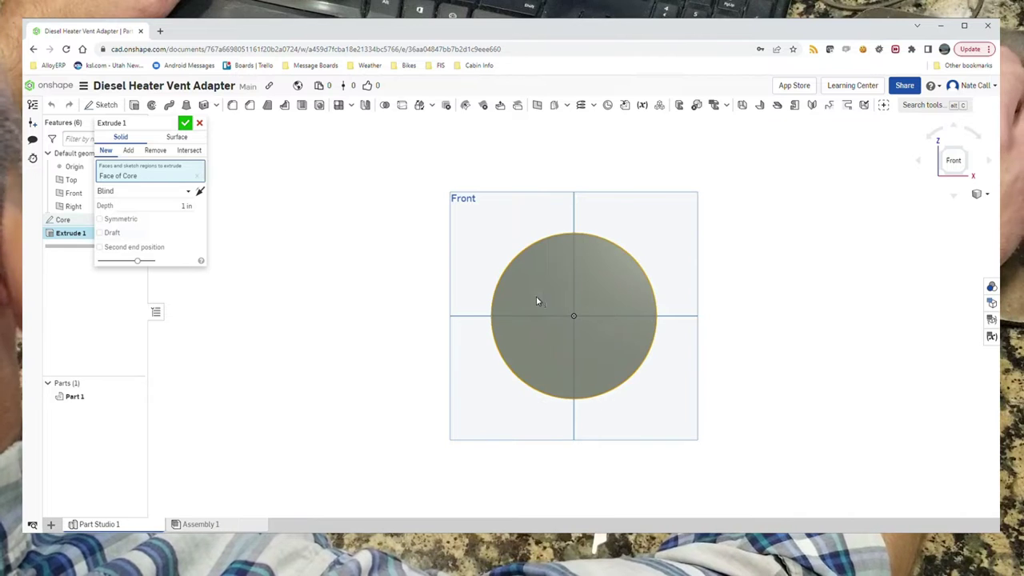
left_click(190, 193)
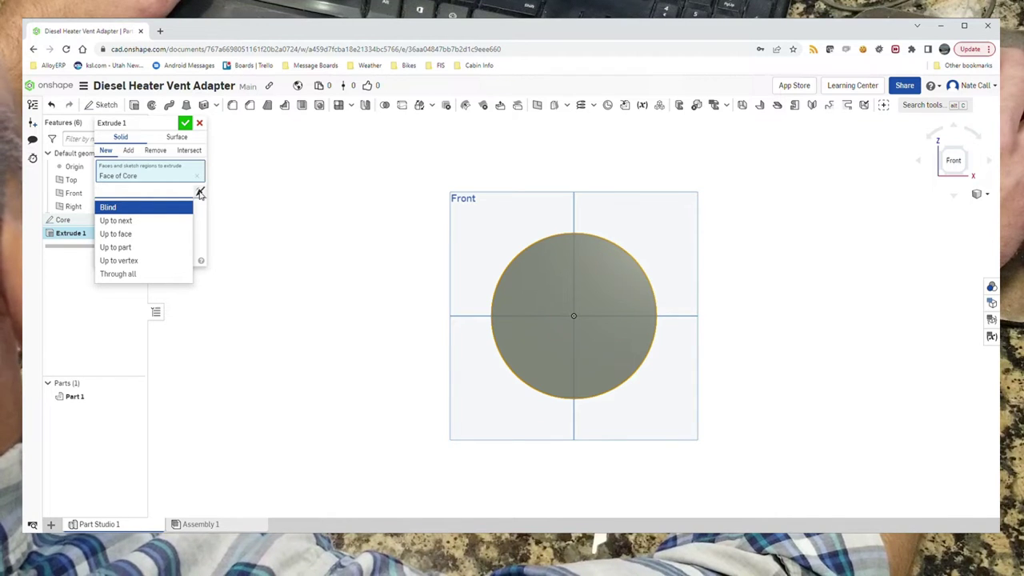
left_click(198, 215)
left_click(188, 207)
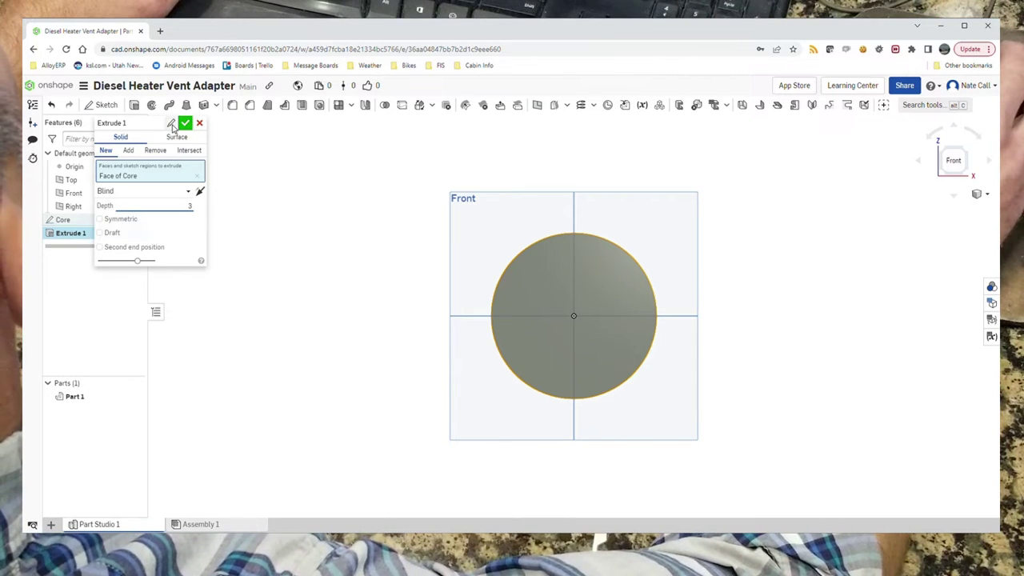
left_click(132, 124)
type("Core")
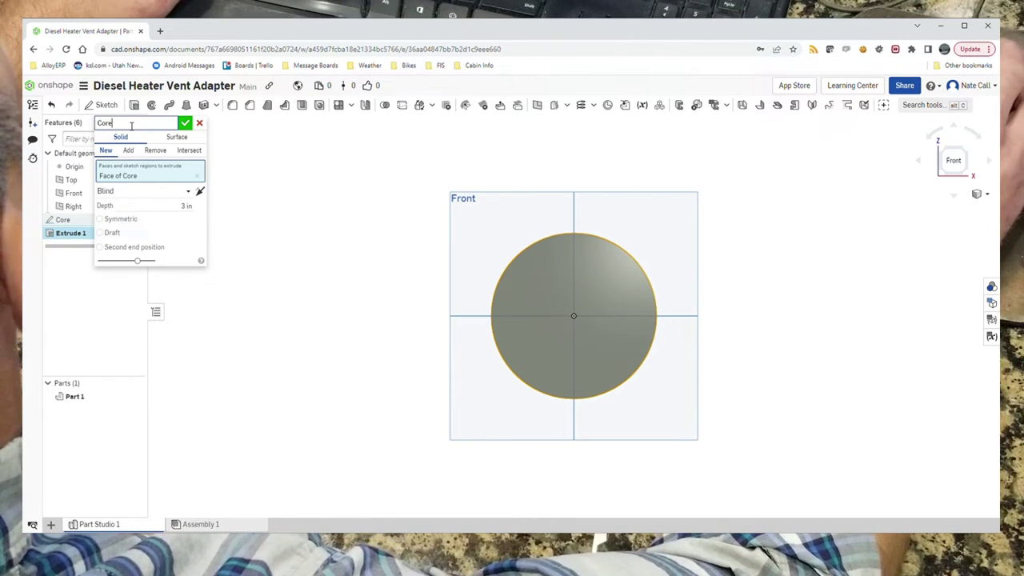
left_click(186, 125)
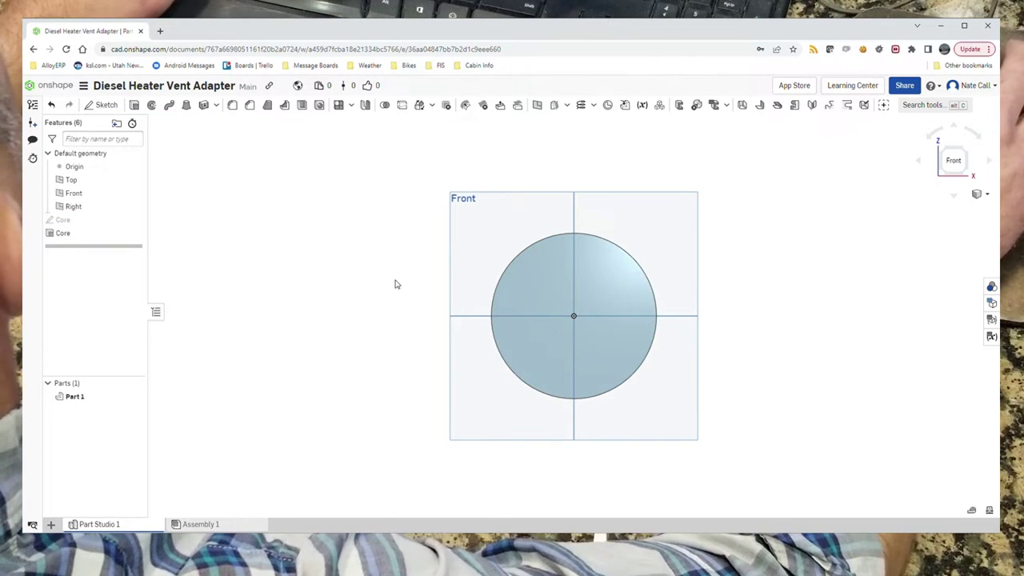
- Edit the Core extrusion to make it symmetric about its sketch plane
mouse_move(393, 283)
right_mouse_down()
mouse_move(416, 288)
mouse_move(392, 299)
right_mouse_up()
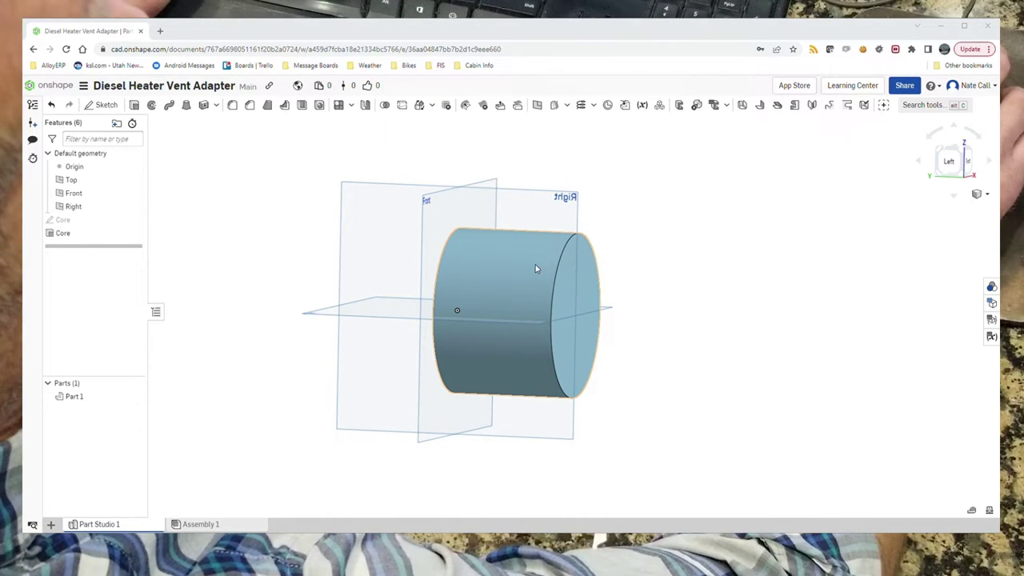
right_click_drag(530, 279, 451, 276)
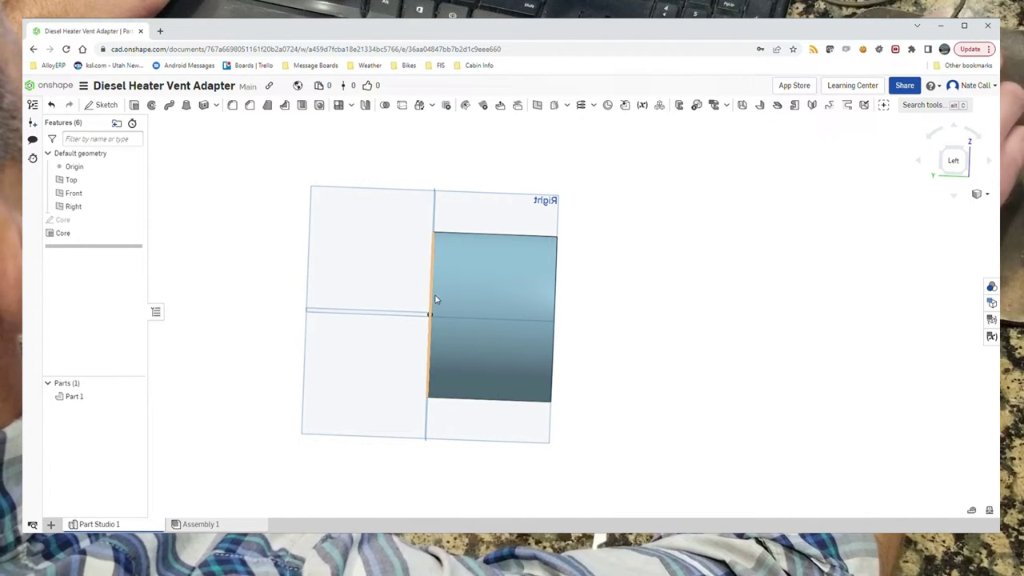
right_click(61, 233)
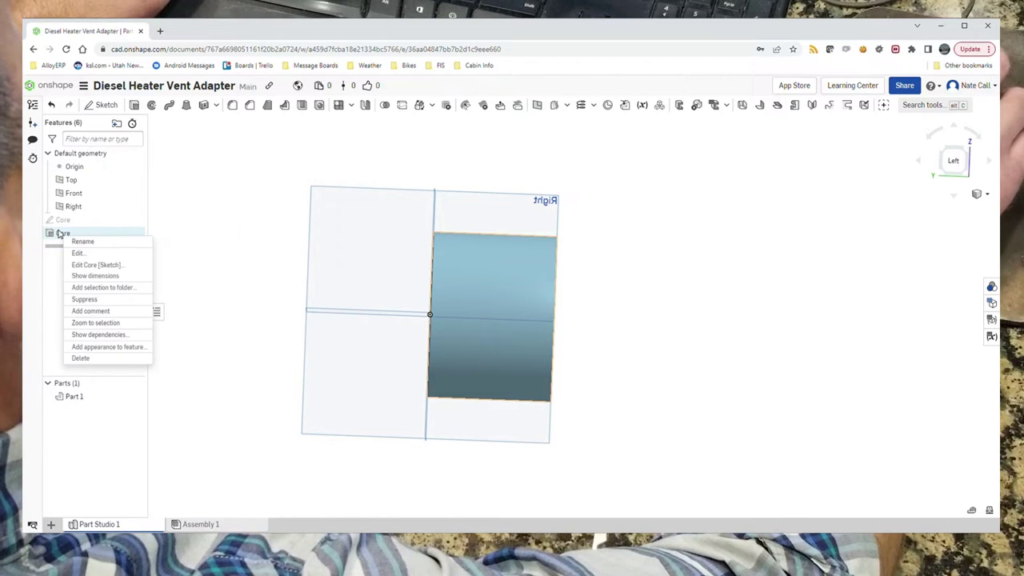
left_click(88, 253)
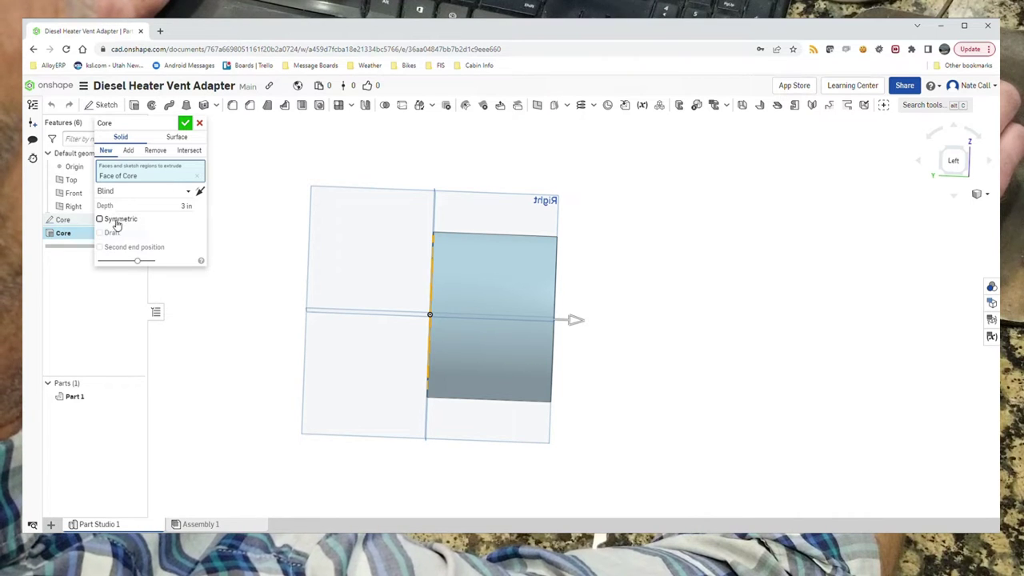
left_click(116, 222)
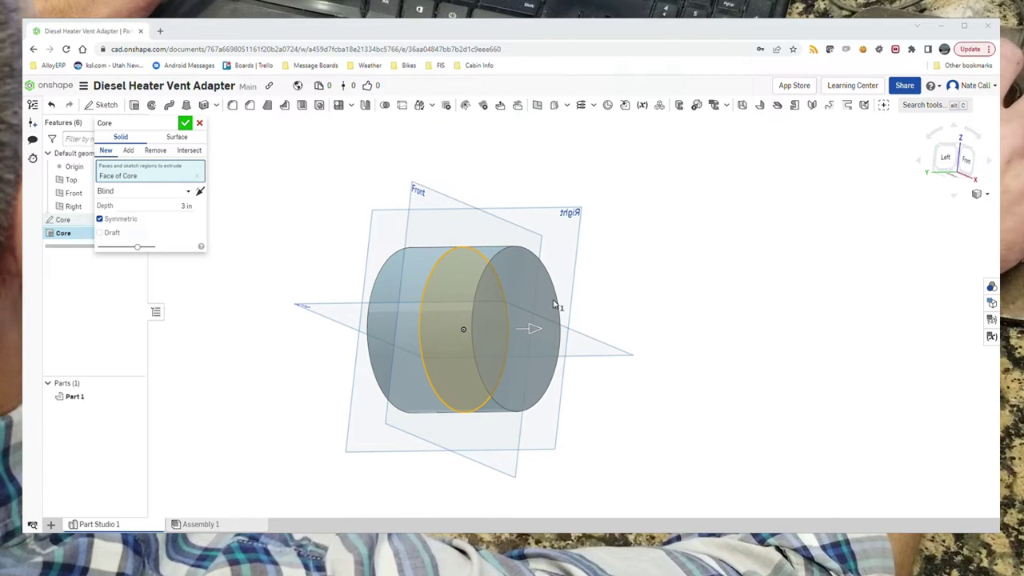
right_click_drag(712, 342, 464, 342)
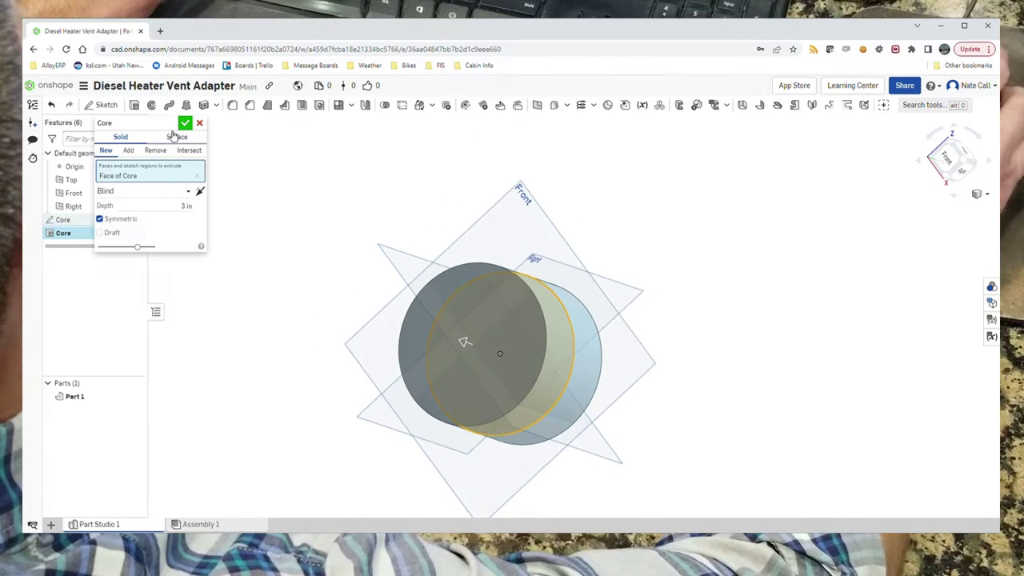
left_click(185, 122)
- Start a new sketch named PVC on the front circular end face of the core cylinder
left_click(102, 105)
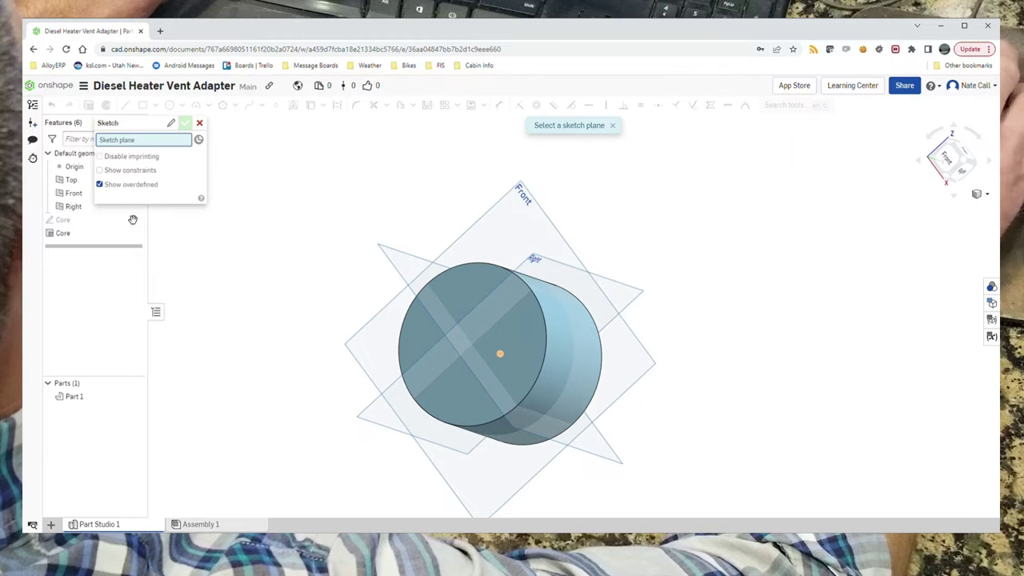
left_click(171, 125)
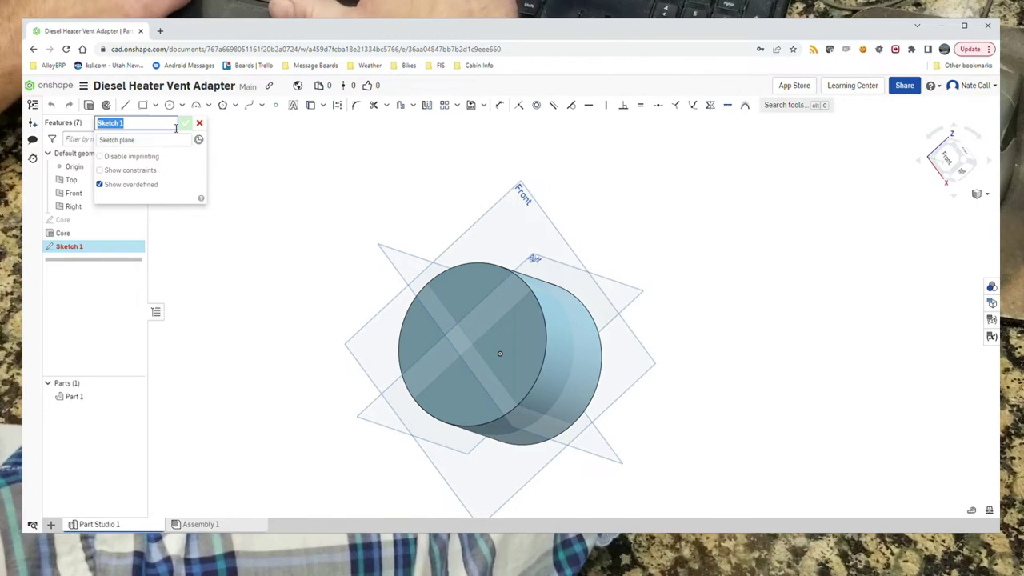
type("O")
type("VC")
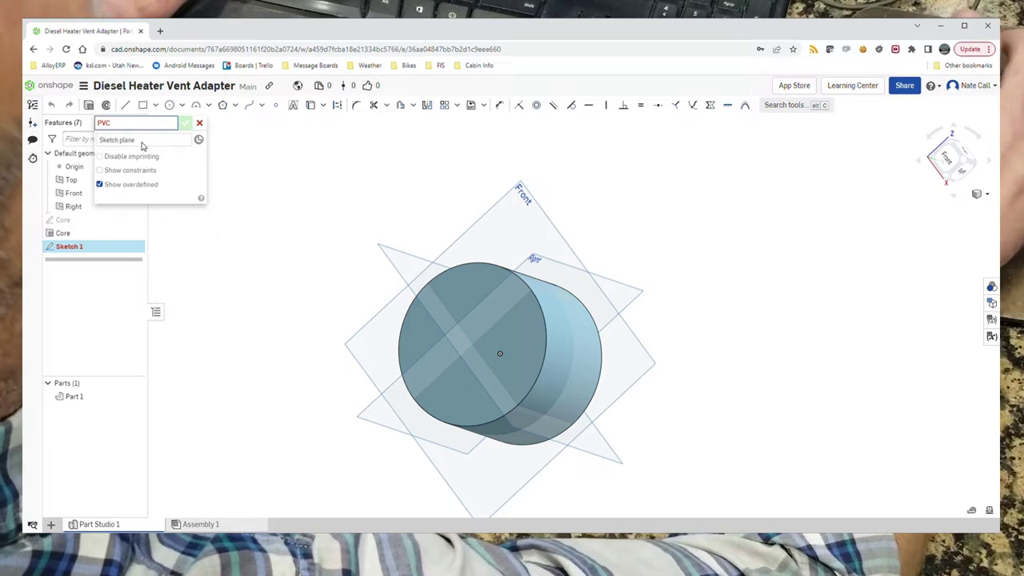
left_click(142, 141)
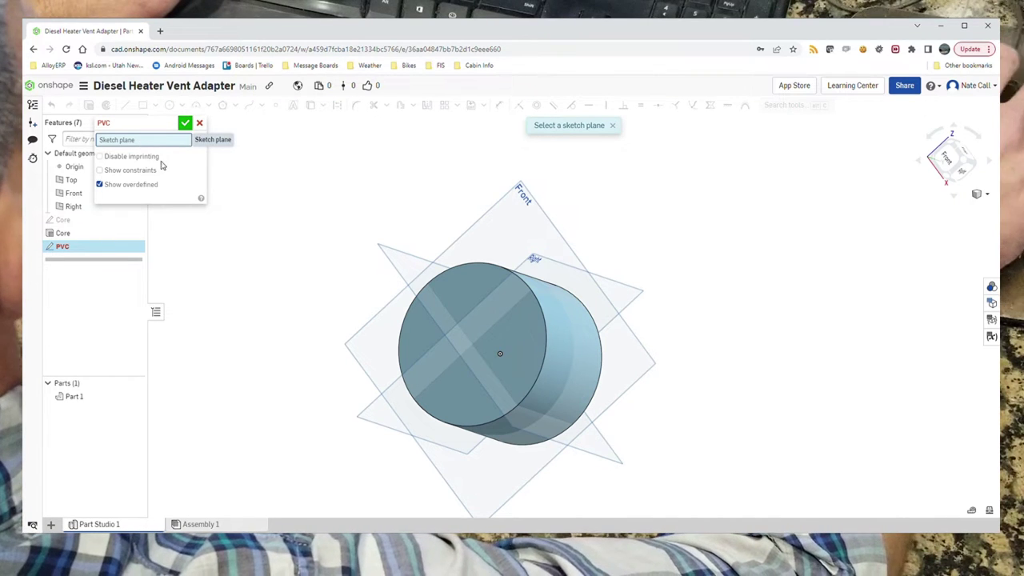
right_click_drag(688, 334, 685, 315)
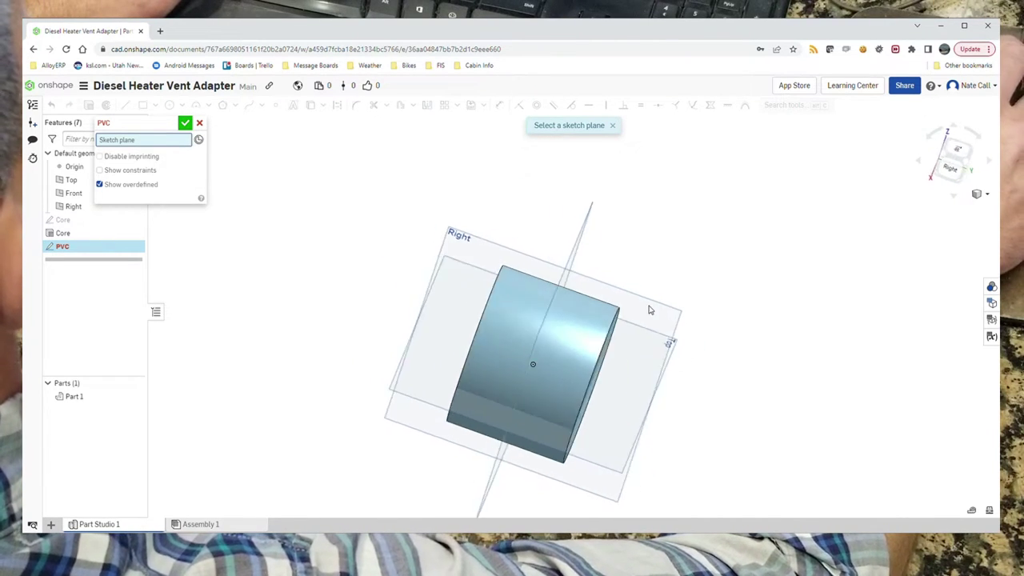
mouse_move(650, 310)
right_mouse_down()
mouse_move(631, 299)
mouse_move(733, 311)
mouse_move(783, 361)
mouse_move(761, 395)
mouse_move(736, 384)
mouse_move(734, 357)
mouse_move(720, 352)
right_mouse_up()
left_click(482, 330)
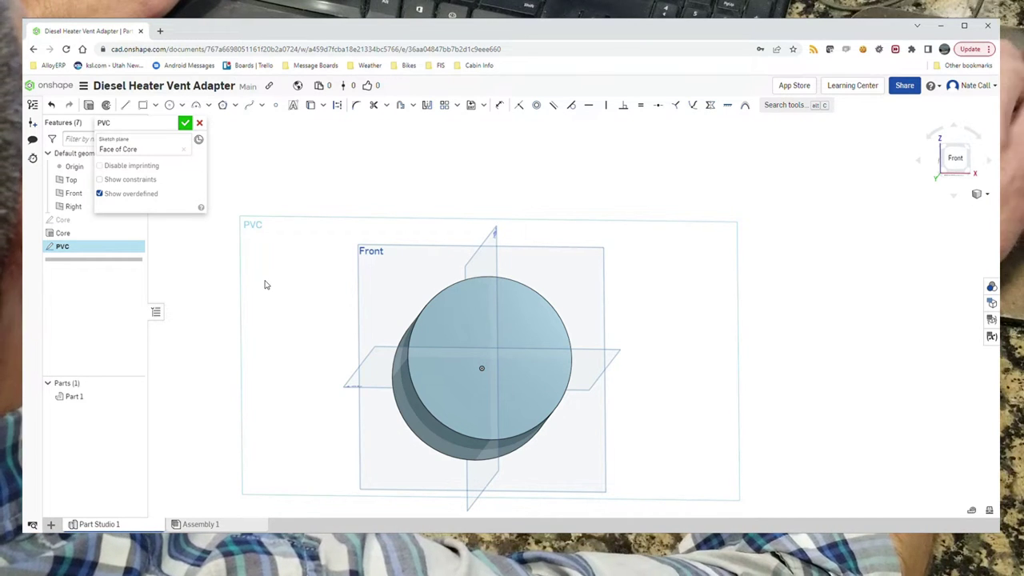
- Draw a circle near the middle of the core's front end face and dimension its diameter to 3.5 in
left_click(183, 105)
left_click(206, 123)
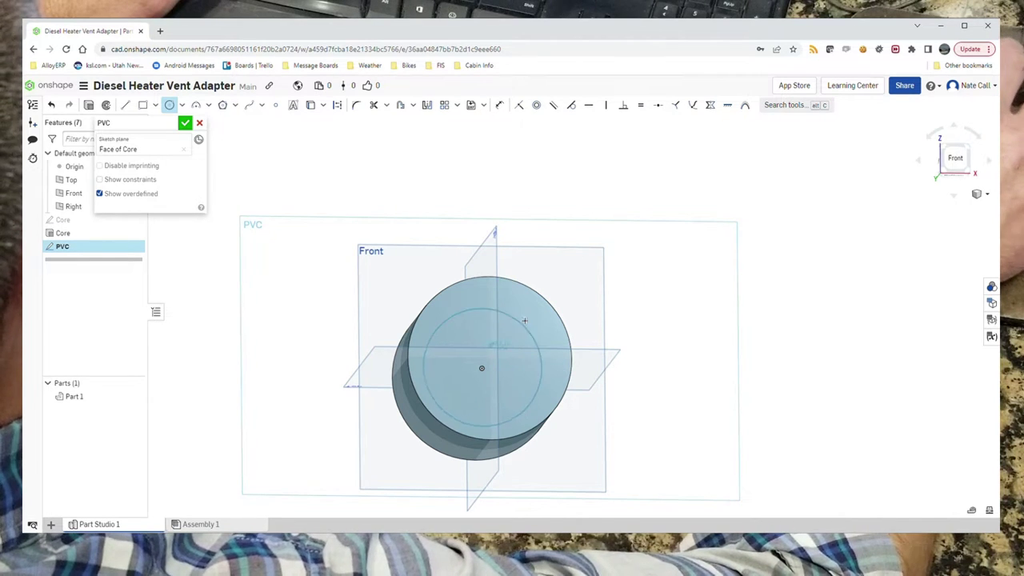
left_click(500, 107)
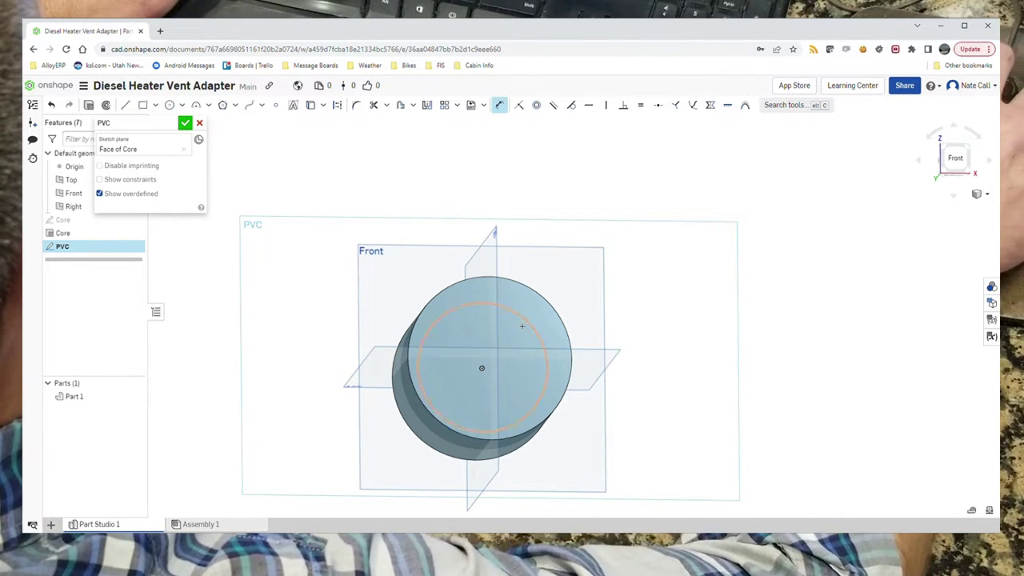
left_click(529, 324)
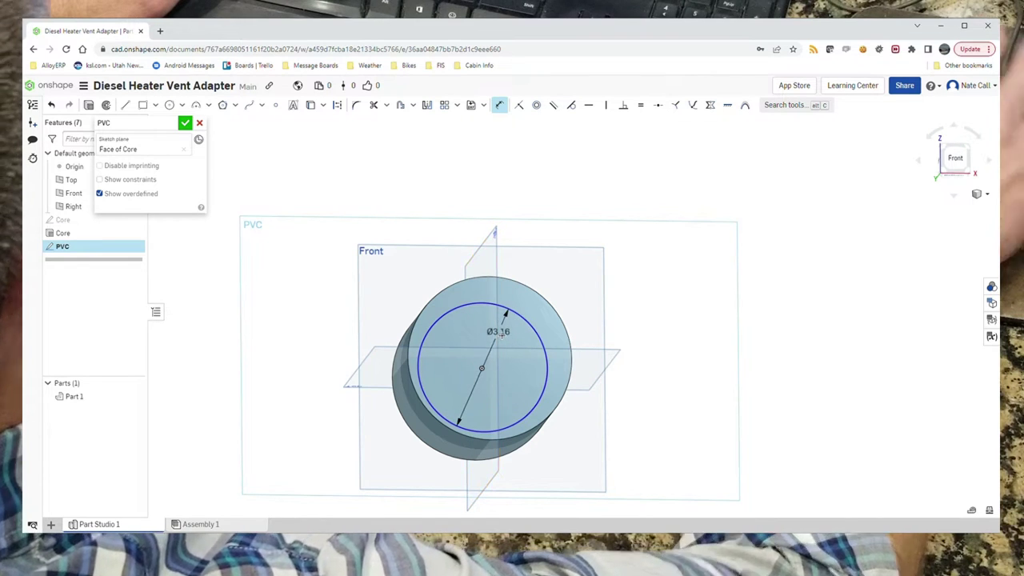
double_click(498, 339)
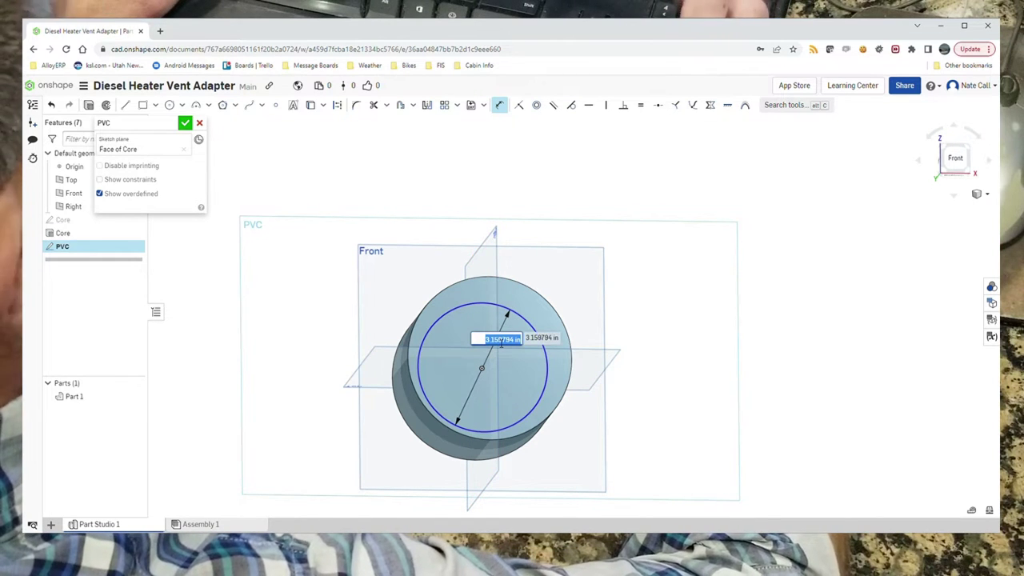
type("3.5")
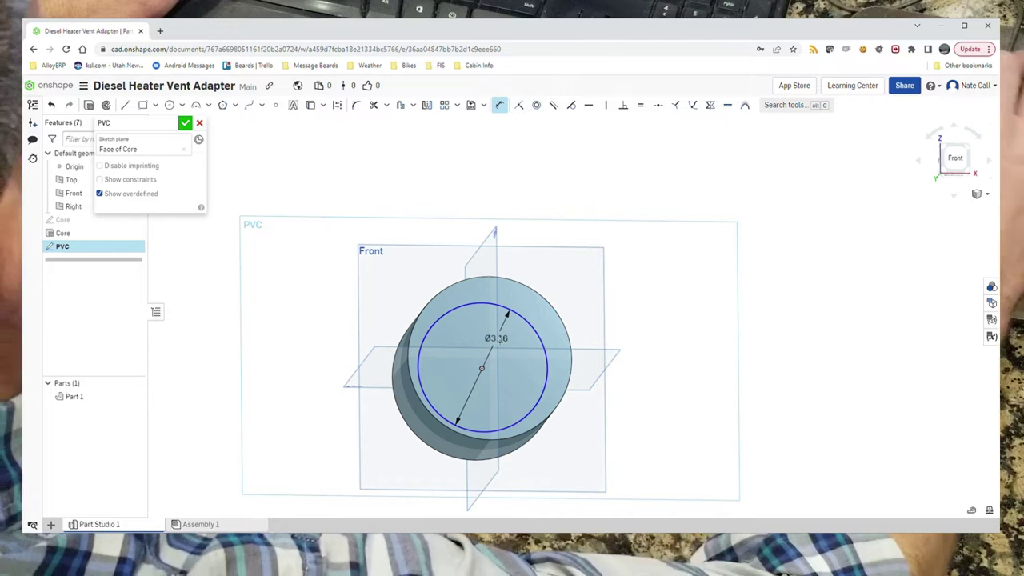
key("Return")
- Examine the circle's position relative to the core's centre from several viewing angles
key("n")
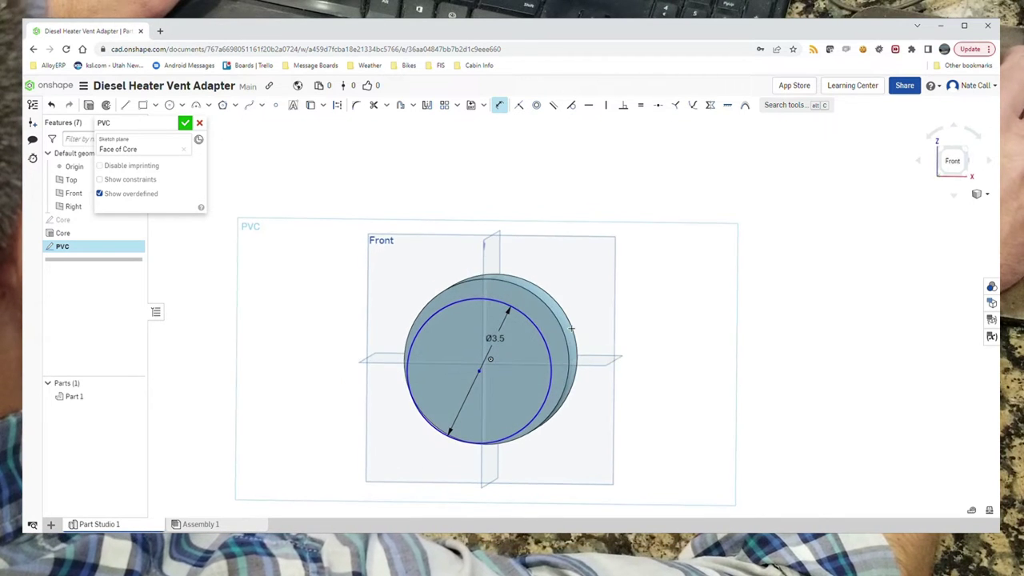
key("Left")
key("Up")
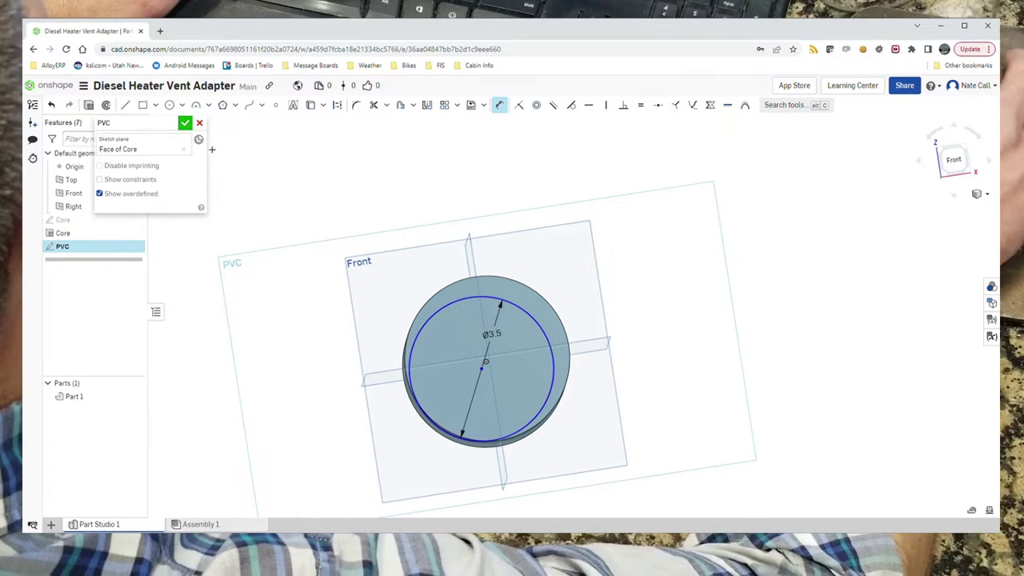
key("Left")
key("Up")
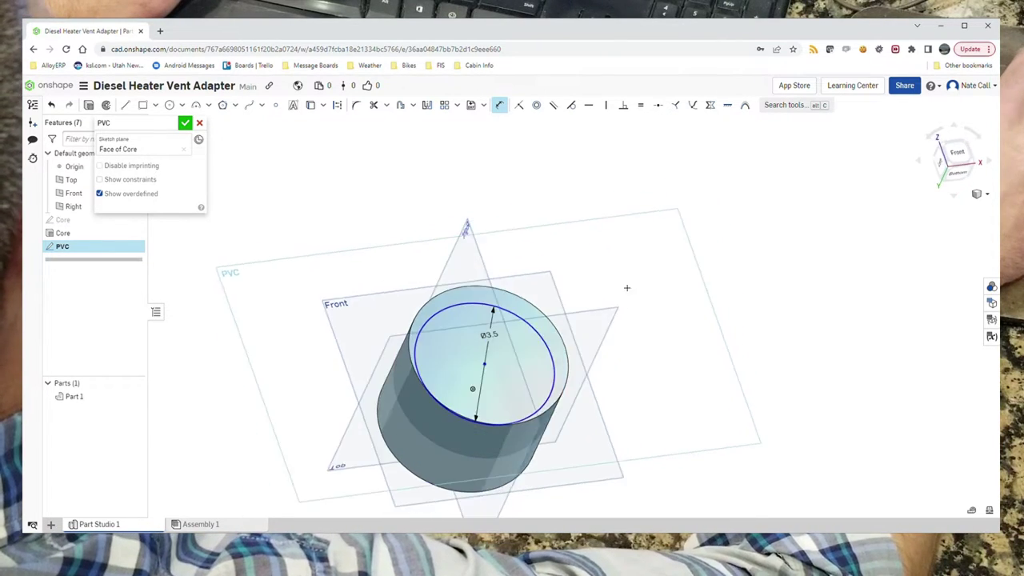
key("Down")
key("Left")
key("Right")
key("Right")
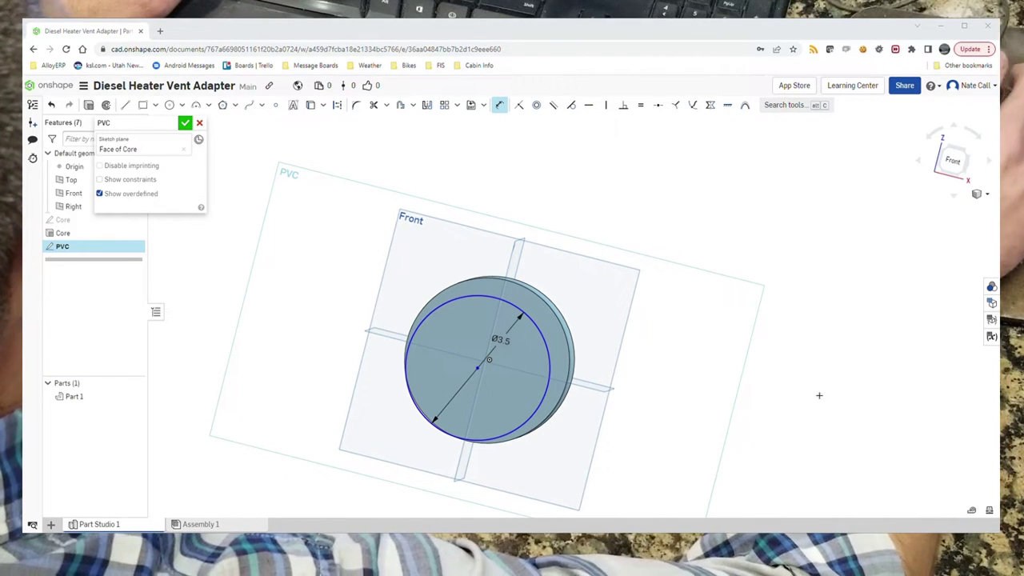
- Dimension the distance between the circle's centre and the origin to 0 and finish the PVC sketch
mouse_move(694, 375)
right_mouse_down()
mouse_move(711, 366)
mouse_move(700, 367)
right_mouse_up()
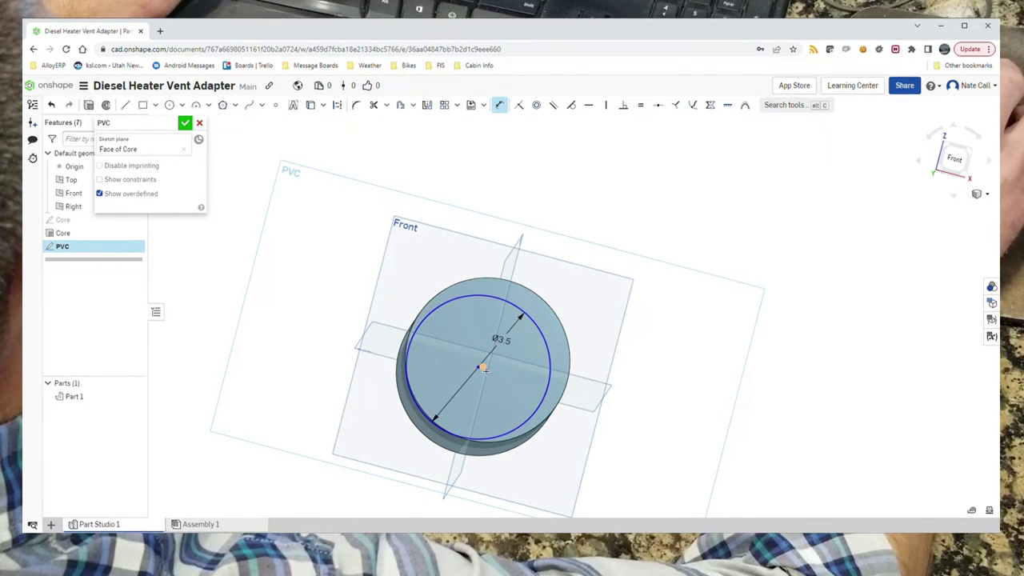
right_click_drag(611, 330, 598, 344)
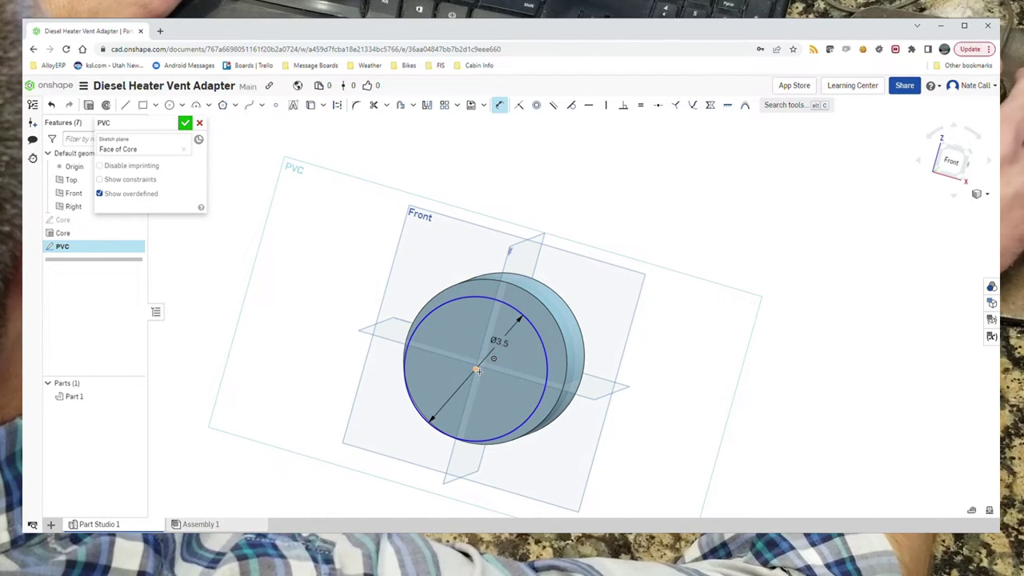
right_click_drag(477, 370, 479, 372)
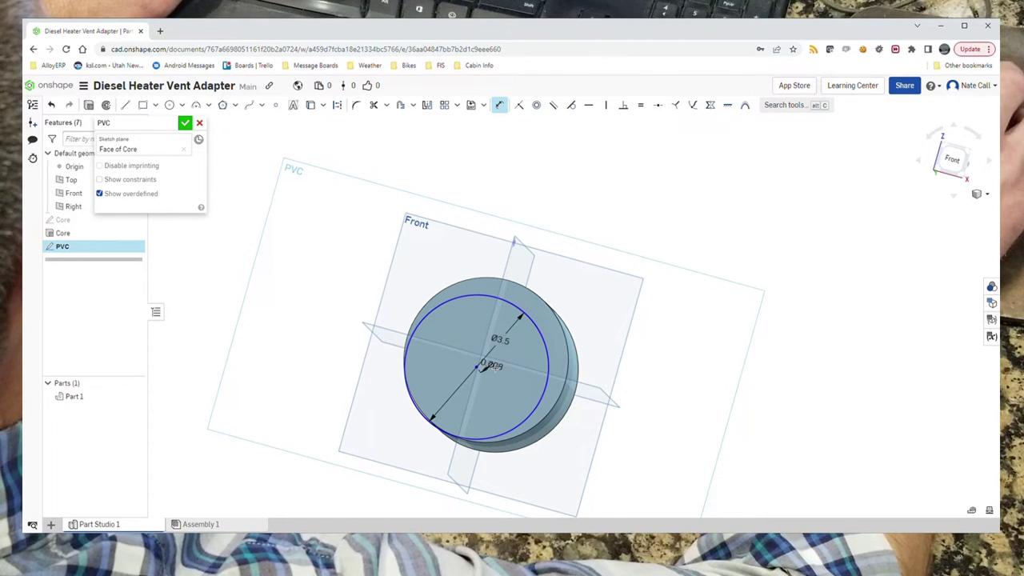
left_click_drag(500, 395, 498, 378)
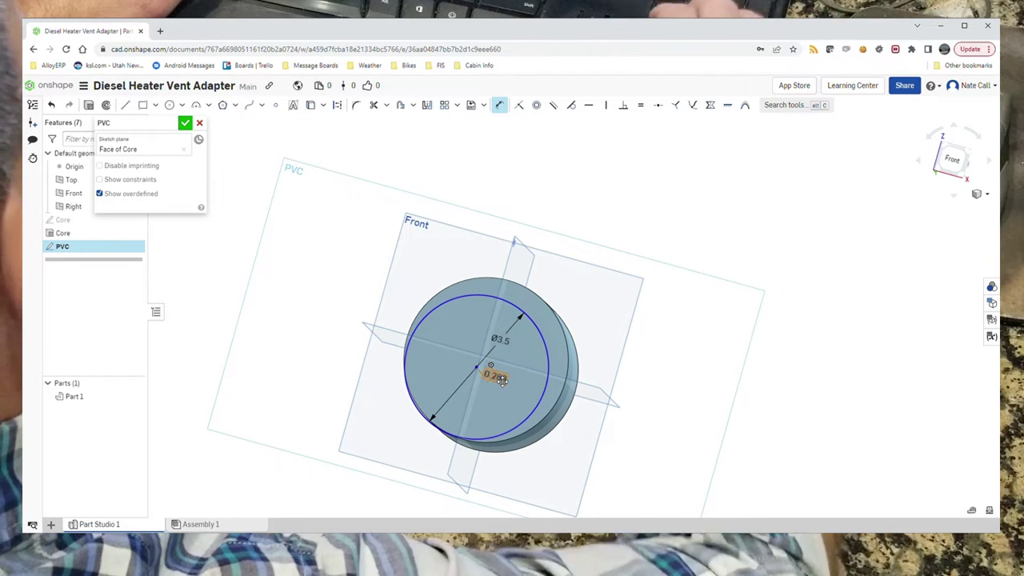
double_click(497, 377)
type("0")
key("Return")
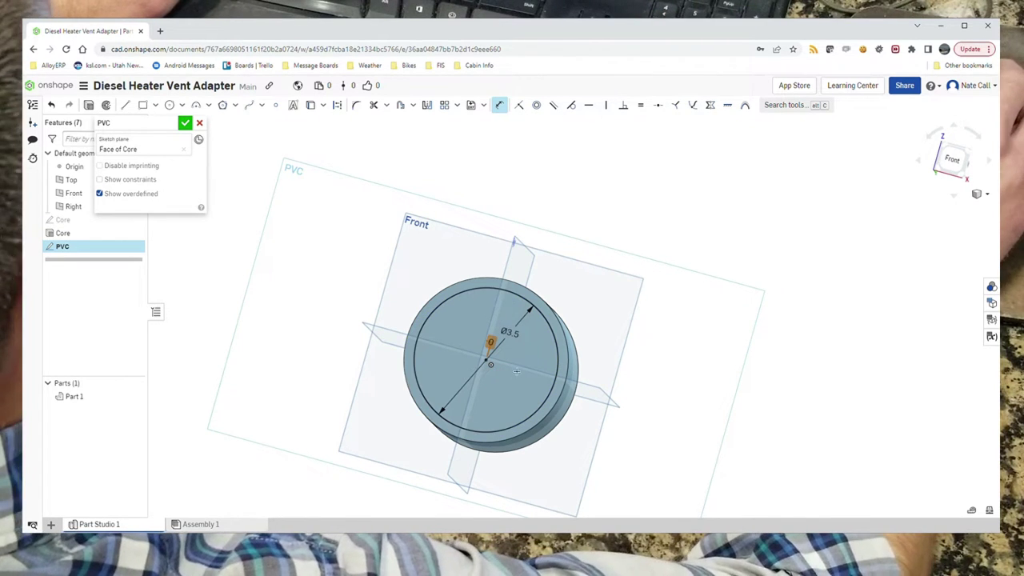
right_click_drag(516, 372, 510, 349)
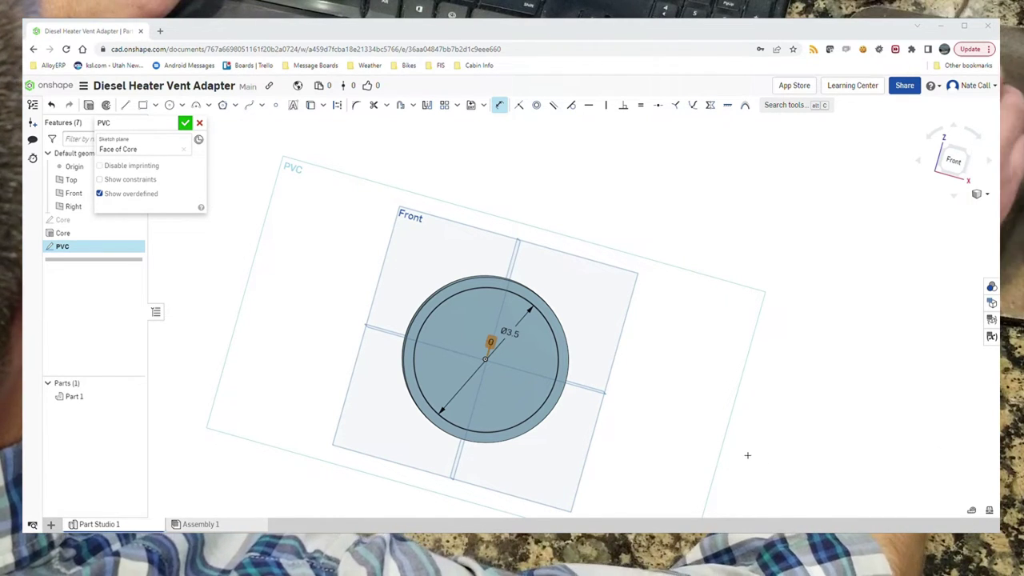
right_click(473, 335)
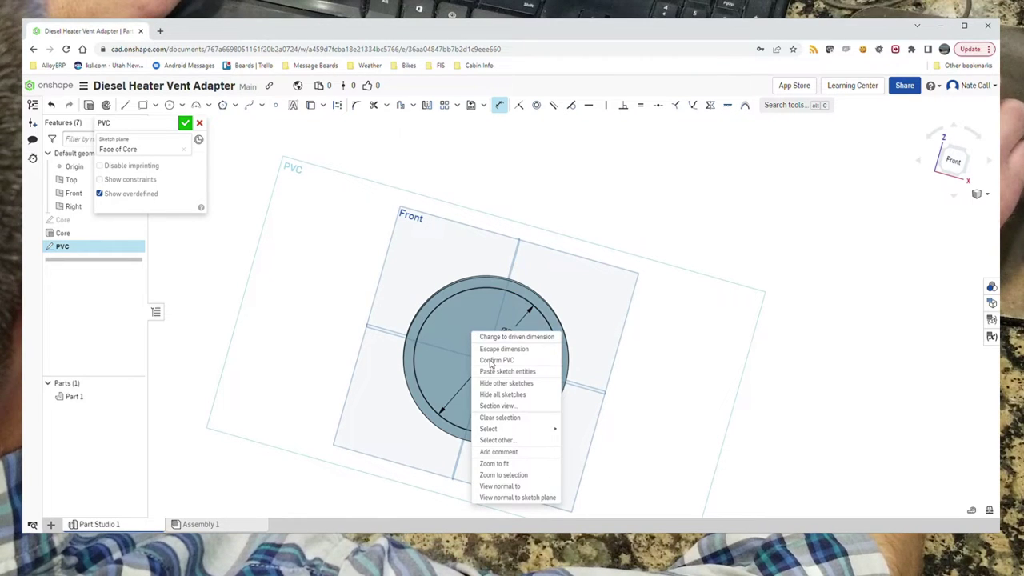
left_click(184, 127)
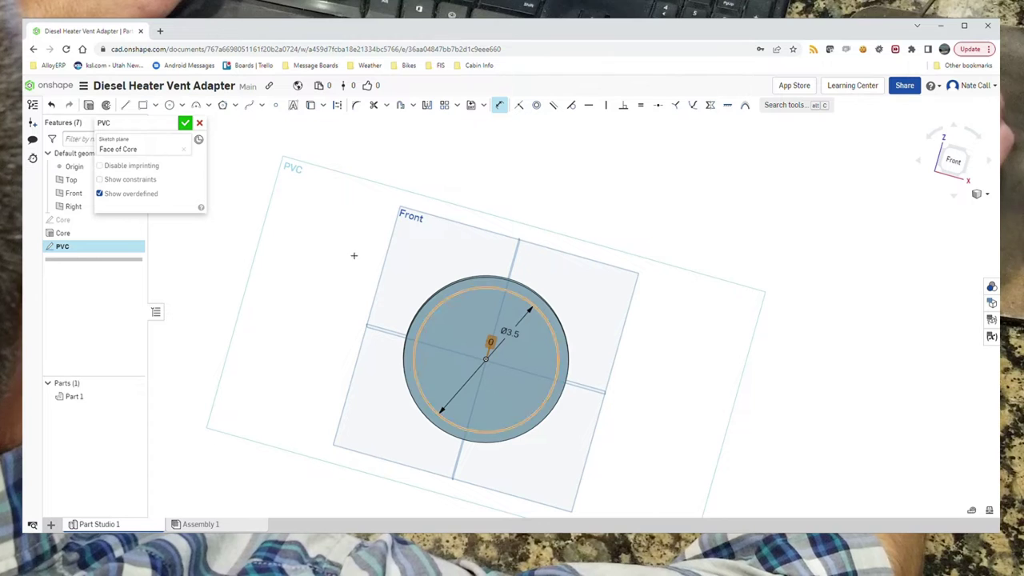
left_click(185, 124)
- Extrude the PVC sketch's circular region as a material removal into the core with a blind depth of 1.5 in
right_click(446, 342)
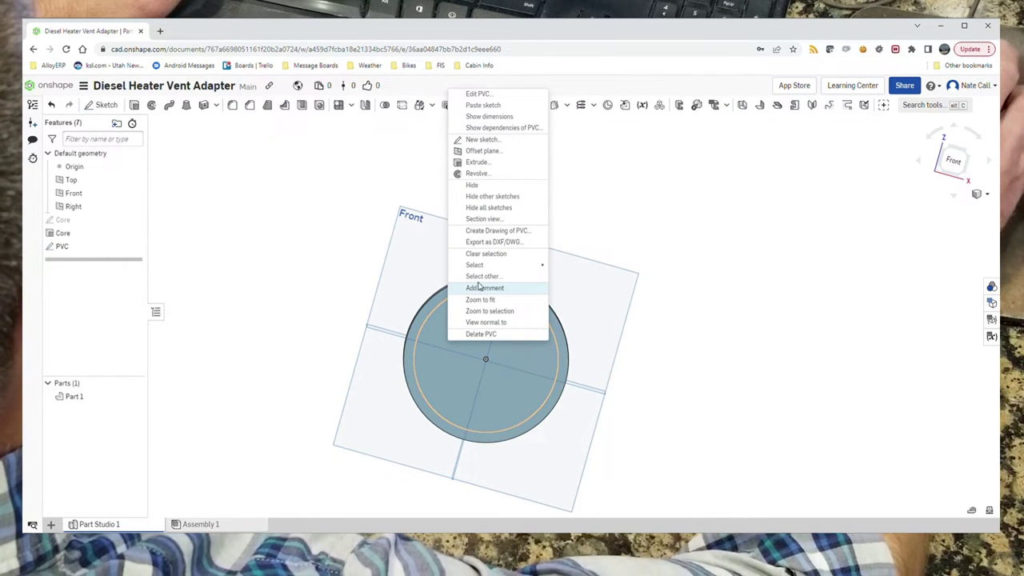
left_click(478, 162)
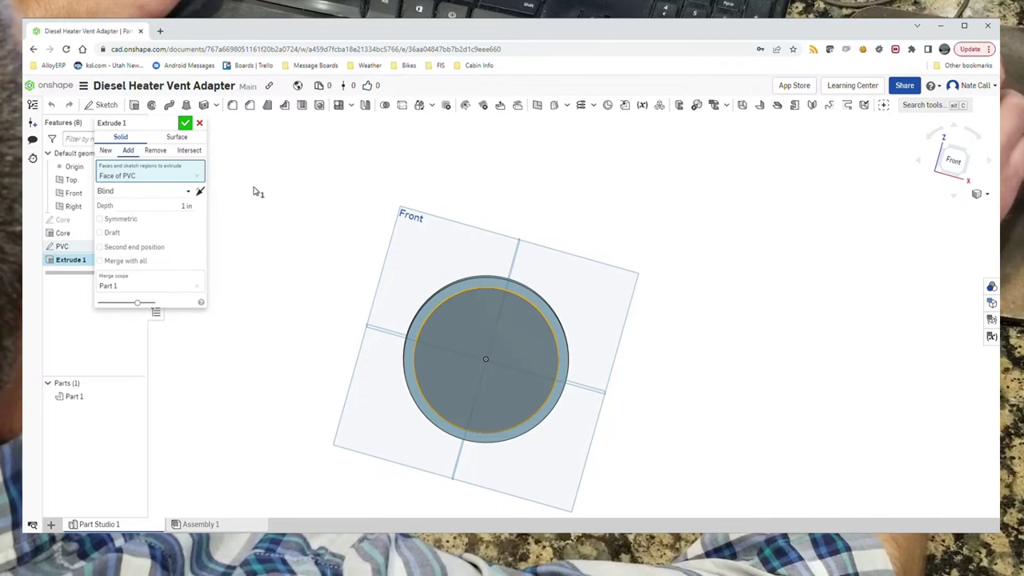
left_click(154, 151)
left_click(185, 205)
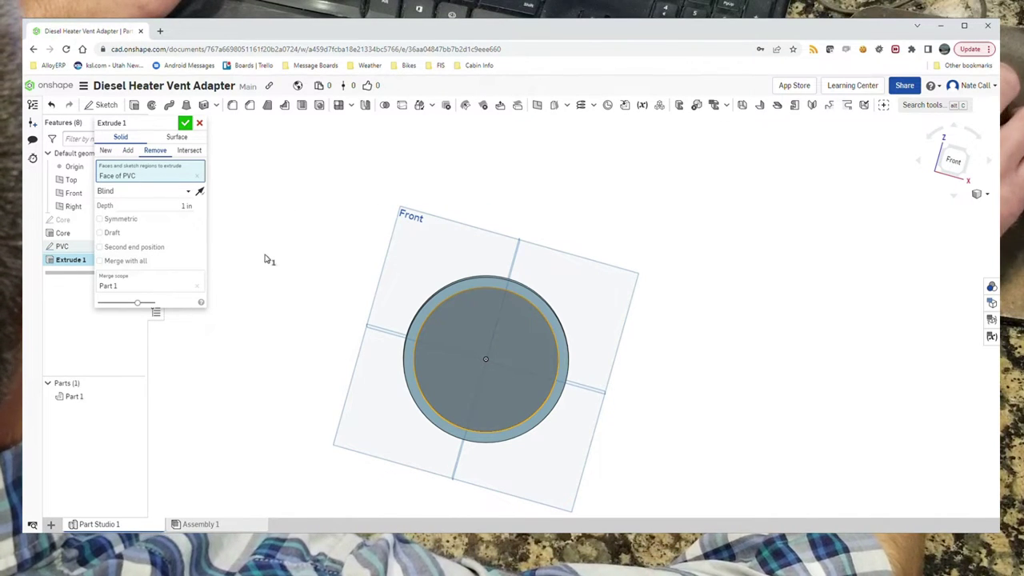
mouse_move(266, 258)
right_mouse_down()
mouse_move(306, 270)
mouse_move(264, 269)
right_mouse_up()
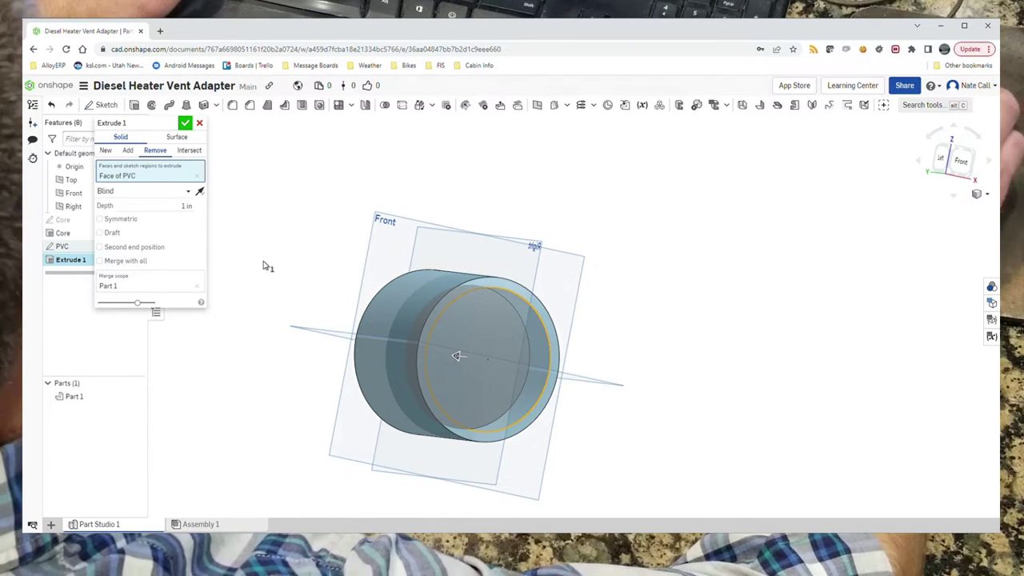
left_click(183, 207)
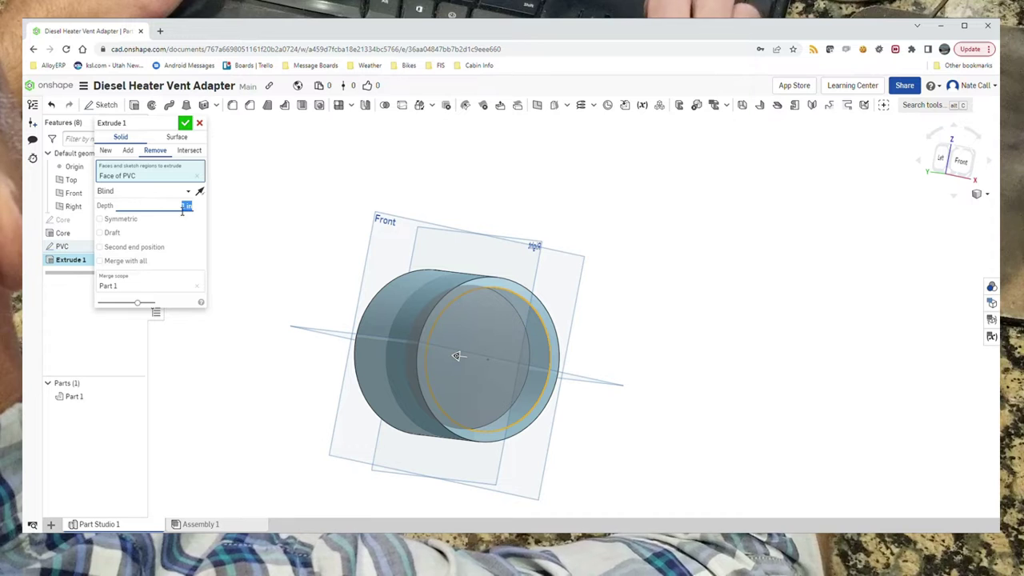
type("1.5")
key("Return")
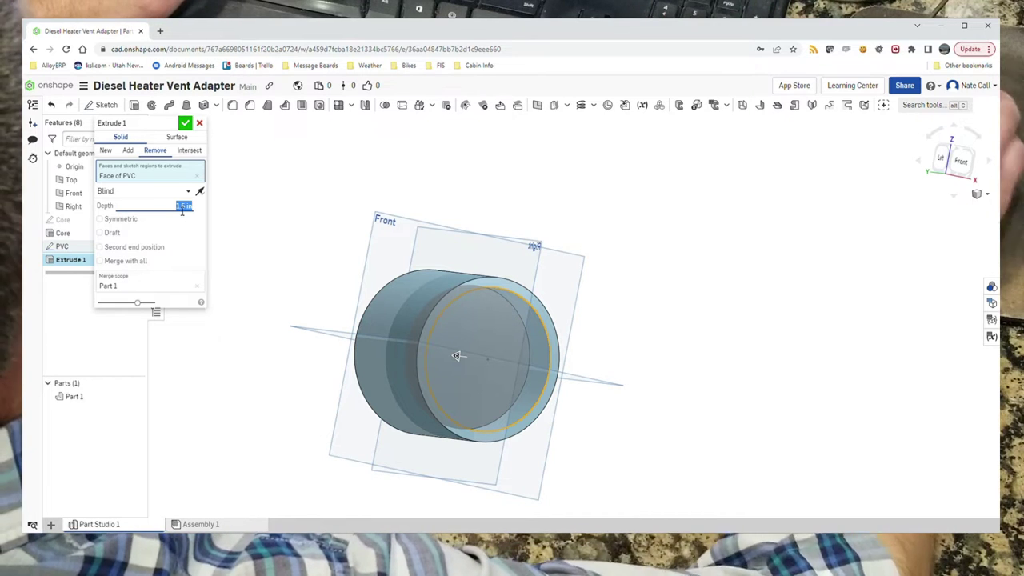
left_click(185, 123)
- Start a new sketch named Heater Pipe on the uncut back end face of the core
mouse_move(272, 249)
right_mouse_down()
mouse_move(314, 254)
mouse_move(247, 254)
mouse_move(237, 238)
mouse_move(263, 250)
right_mouse_up()
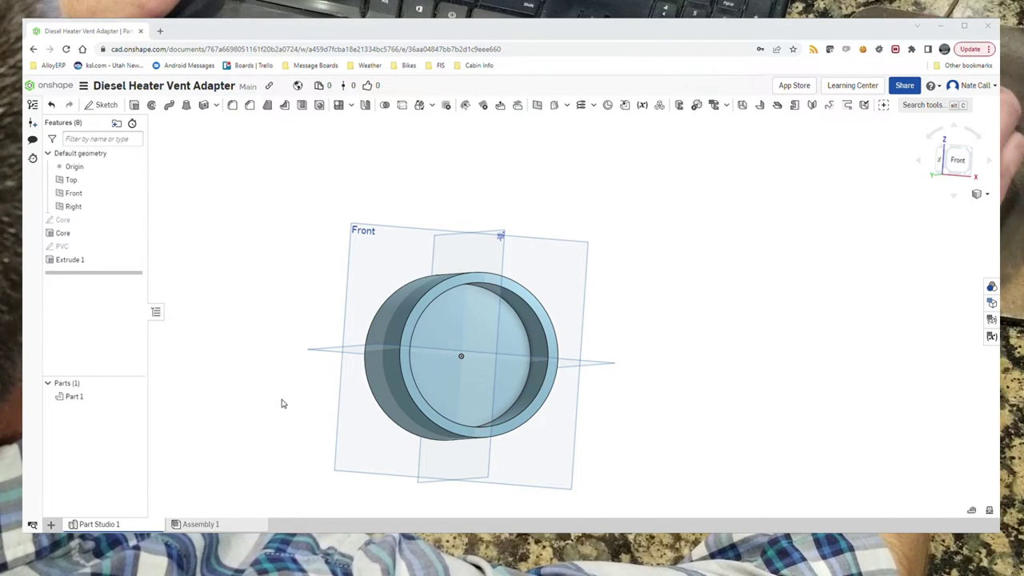
right_click_drag(281, 404, 425, 392)
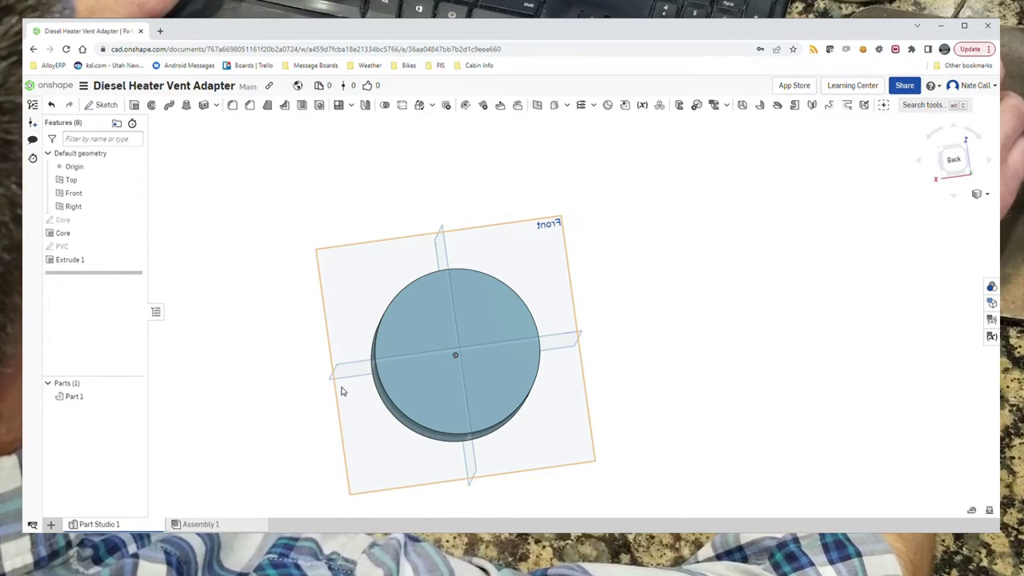
right_click_drag(341, 393, 336, 402)
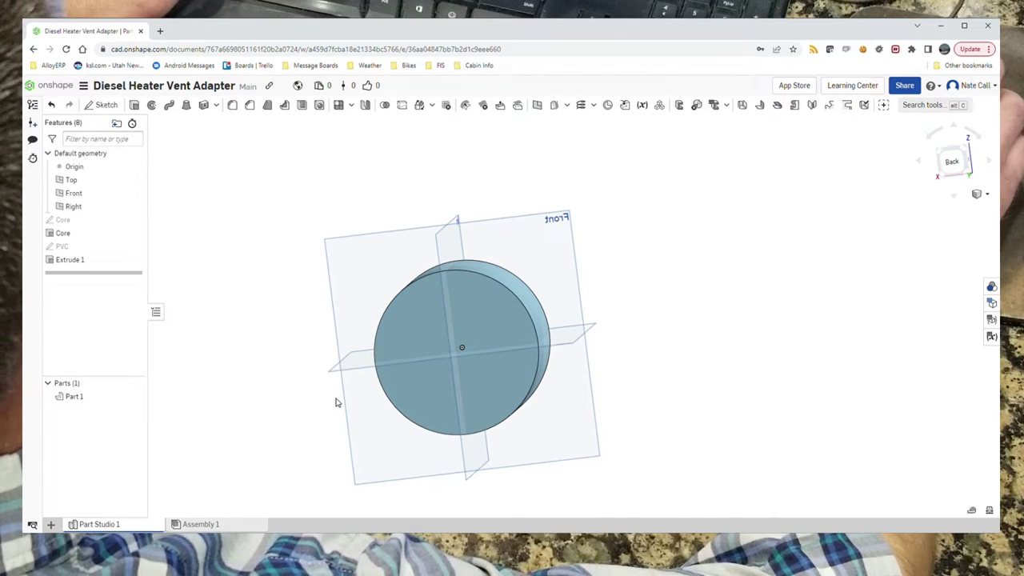
left_click(104, 106)
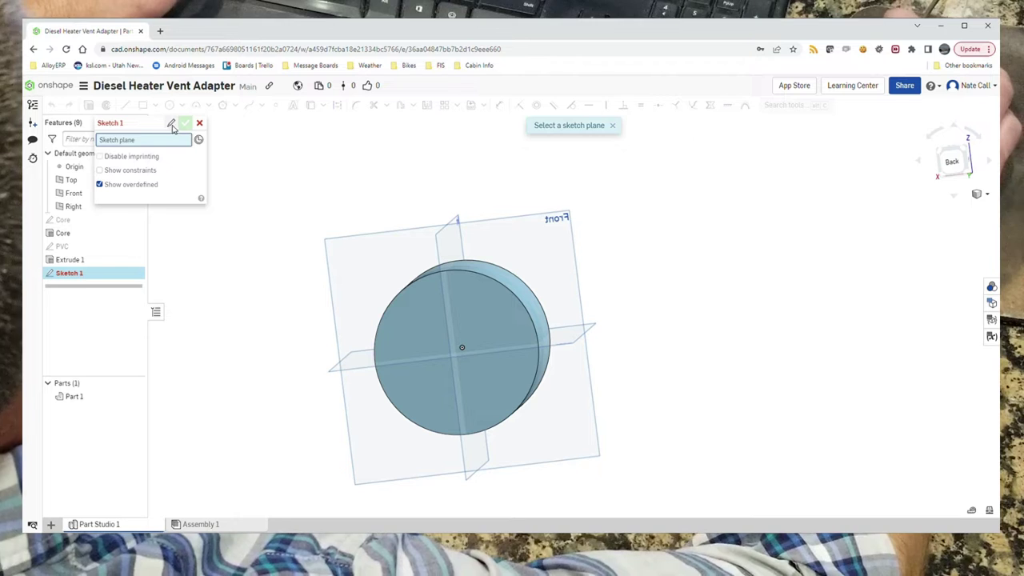
left_click(171, 124)
type("Heater")
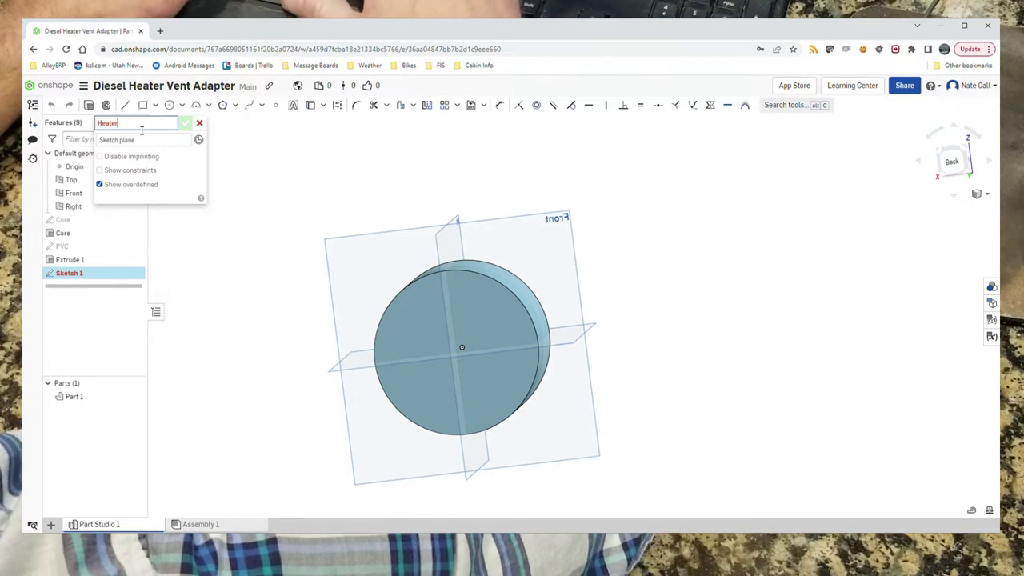
type(" Pipe")
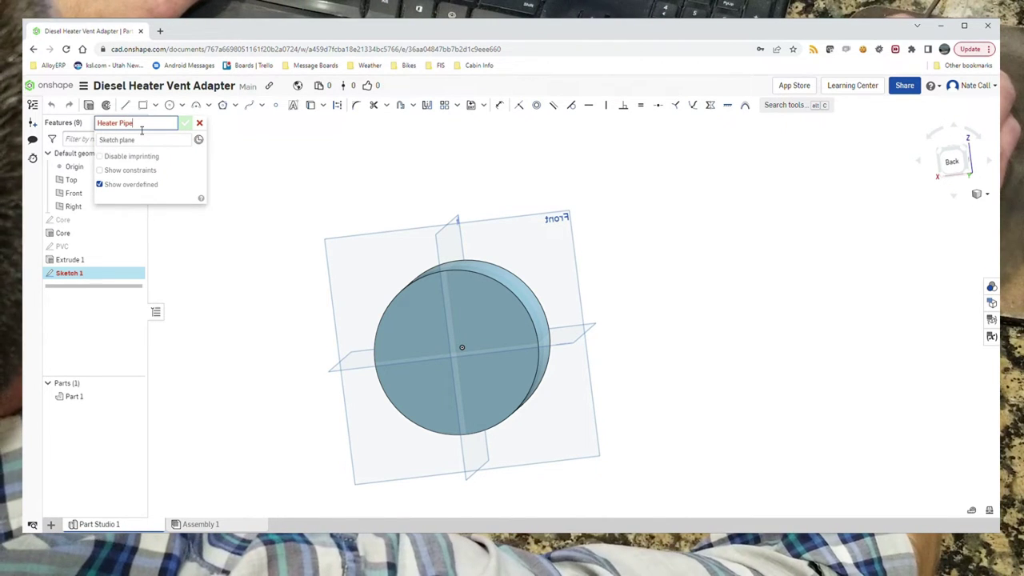
left_click(140, 142)
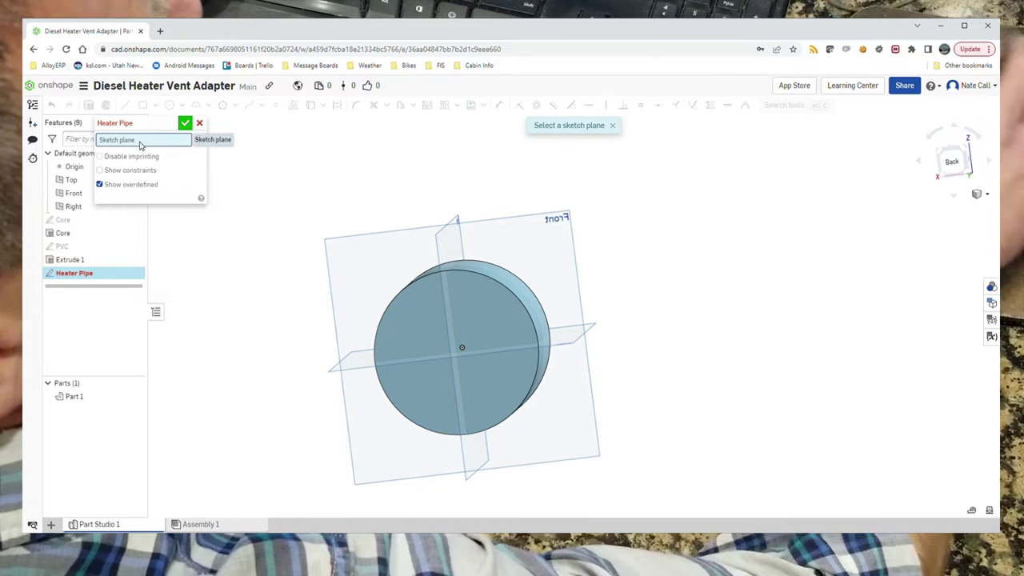
left_click(428, 328)
- Draw a circle centred on the origin in the Heater Pipe sketch and dimension its diameter to 3 in
mouse_move(429, 350)
right_mouse_down()
mouse_move(439, 341)
mouse_move(448, 350)
right_mouse_up()
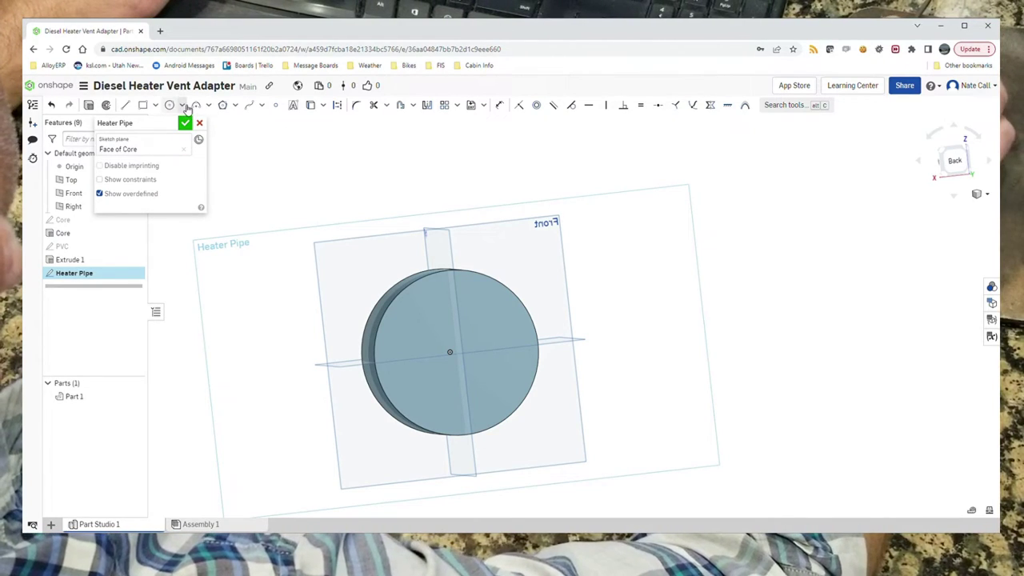
left_click(183, 105)
left_click(204, 120)
right_click_drag(549, 383, 582, 393)
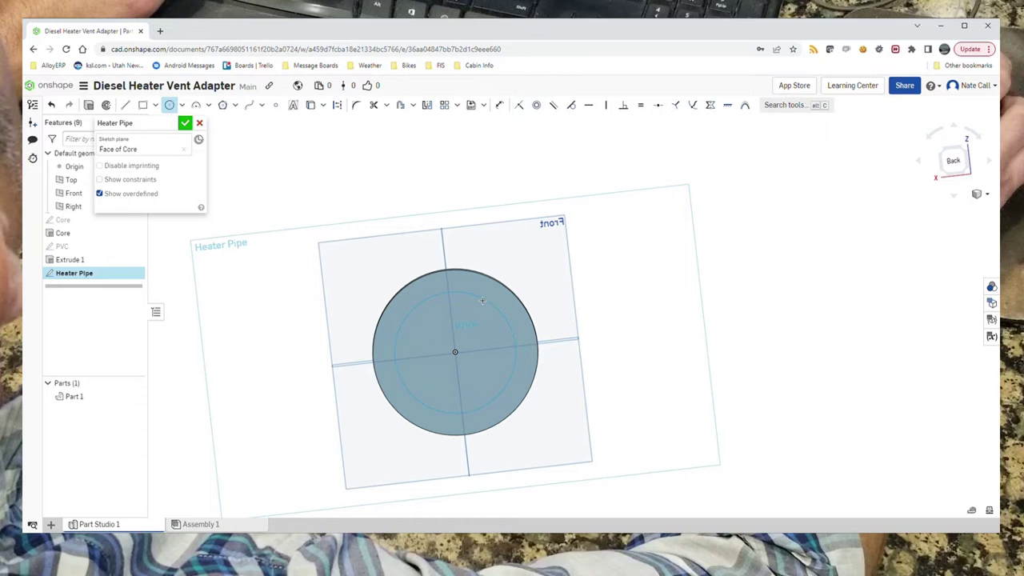
left_click(502, 108)
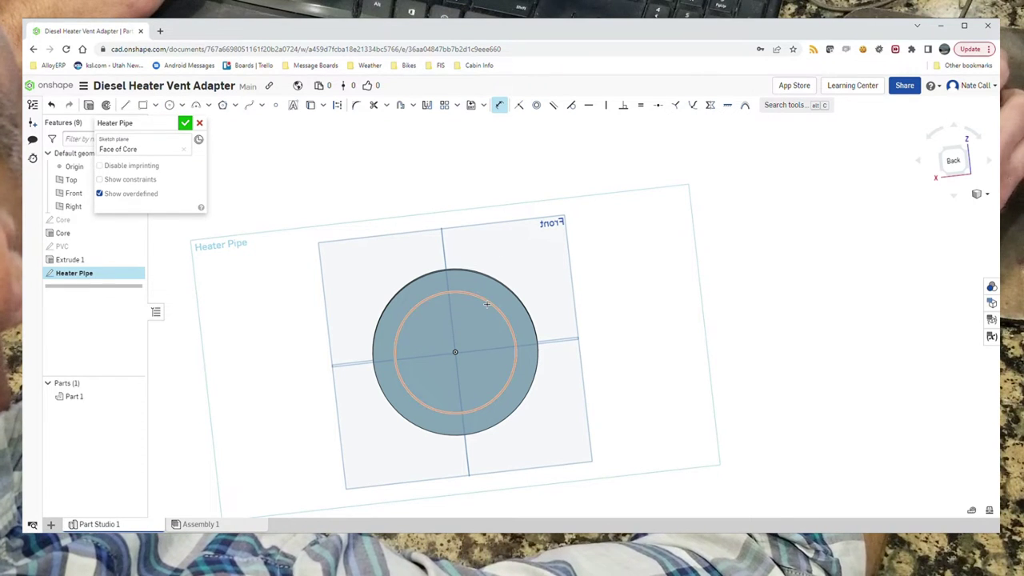
left_click(479, 311)
left_click(478, 318)
type("3")
key("Return")
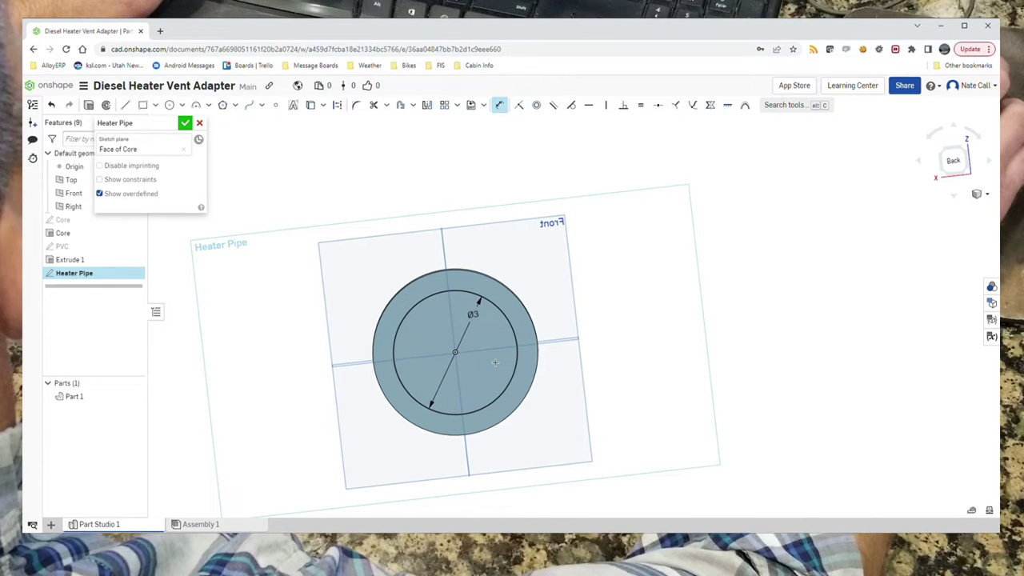
right_click_drag(547, 372, 551, 359)
key("Escape")
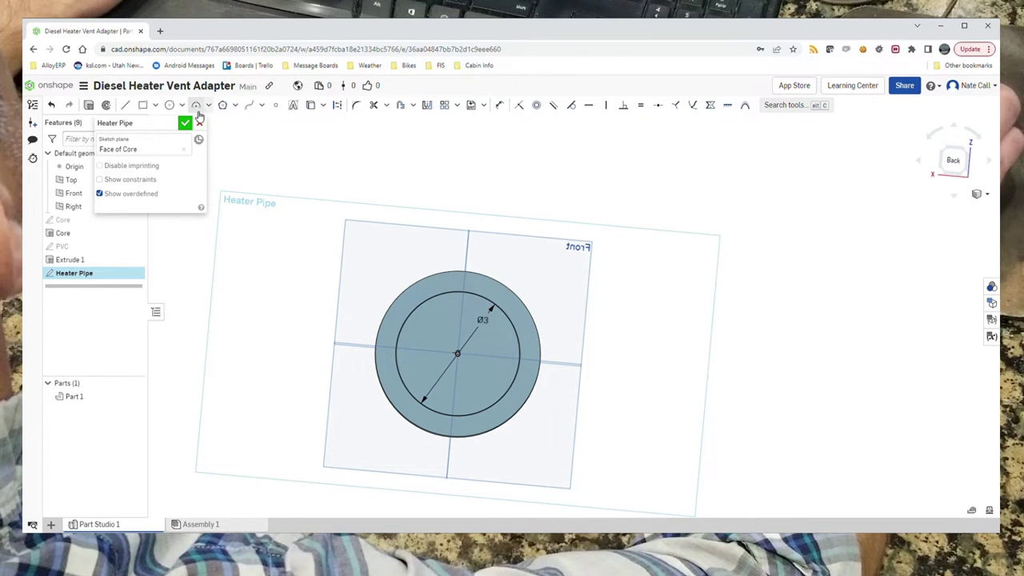
- Draw a second circle about 2.53 in in diameter, centred on the origin inside the 3 in circle
left_click(182, 105)
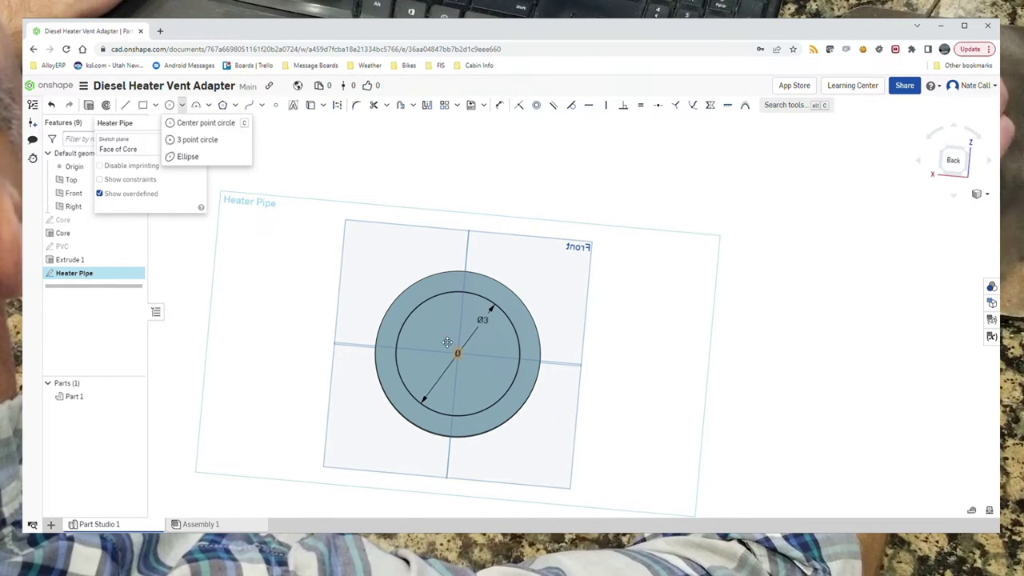
left_click(207, 139)
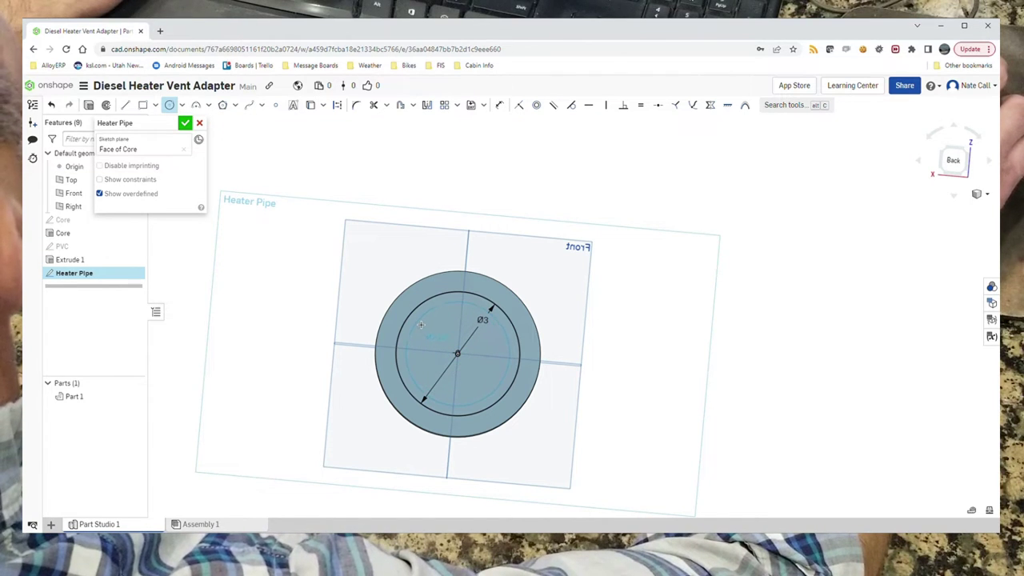
left_click(456, 352)
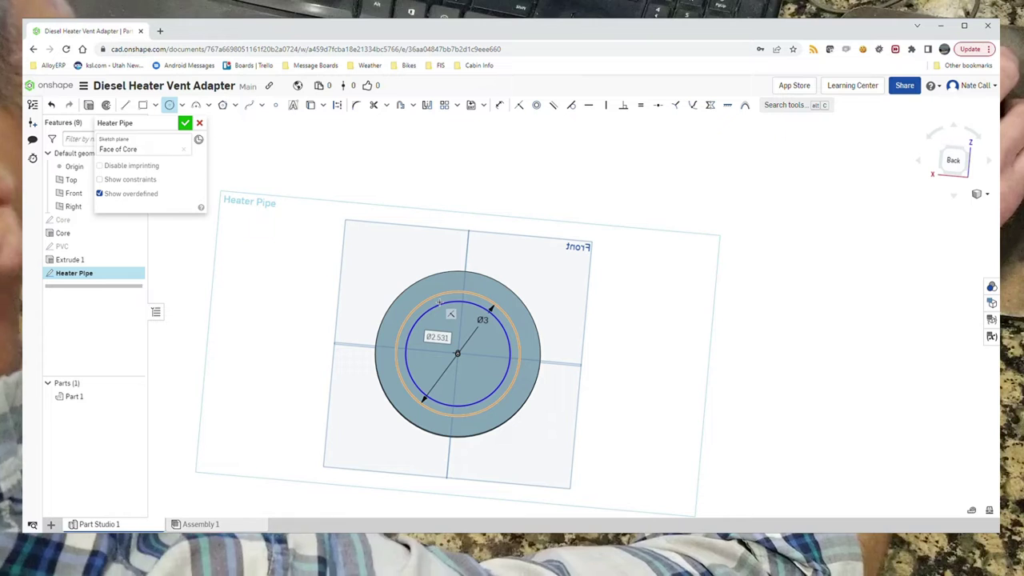
left_click(440, 302)
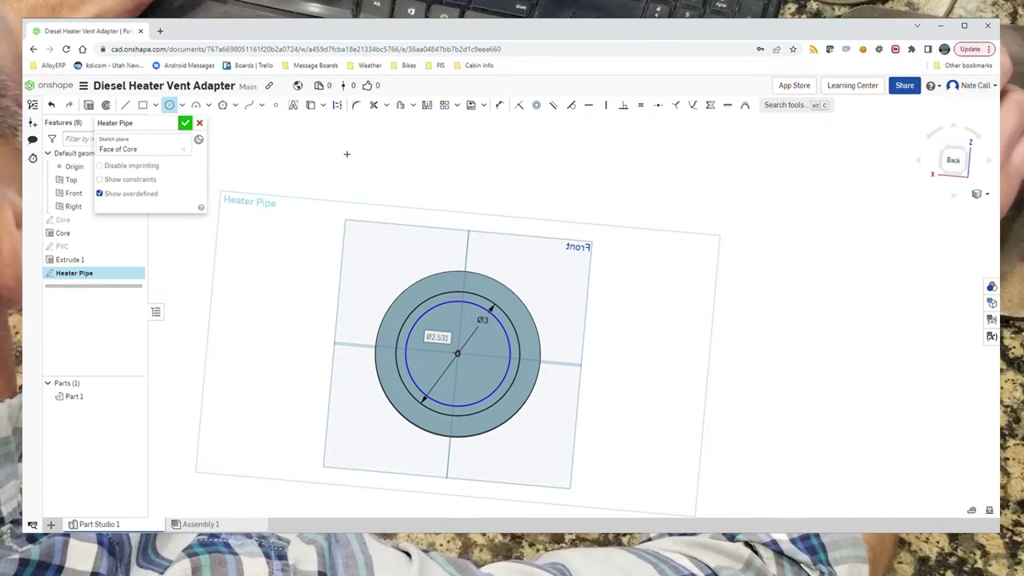
- Dimension the inner circle's diameter to 2.75 in and finish the Heater Pipe sketch
left_click(499, 107)
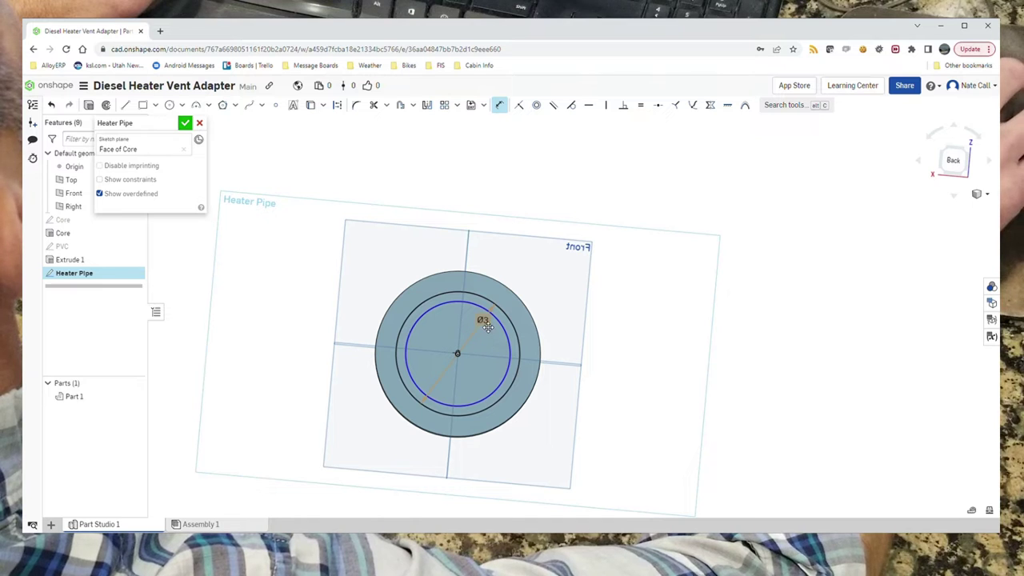
left_click(444, 307)
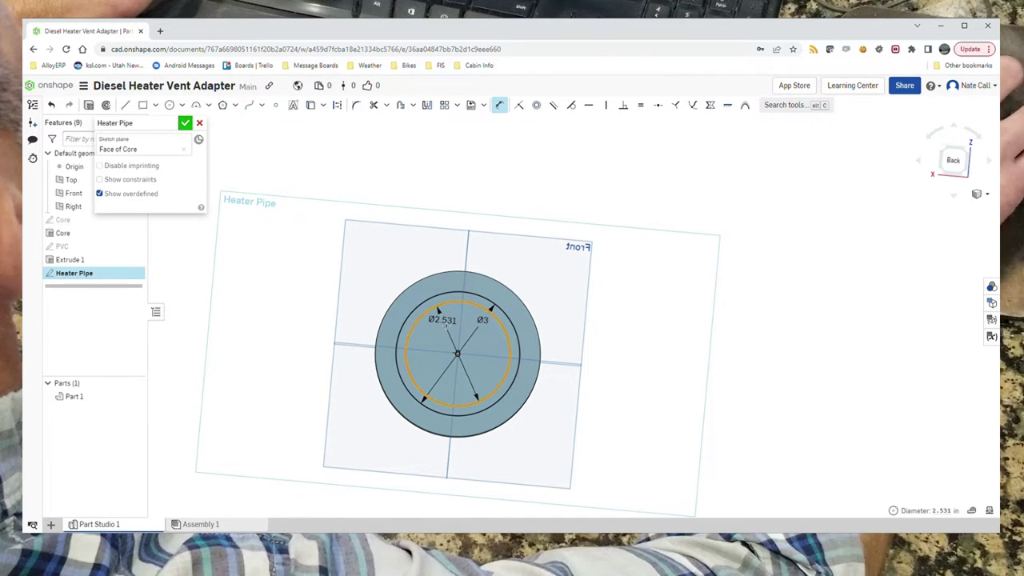
left_click(452, 322)
type("2")
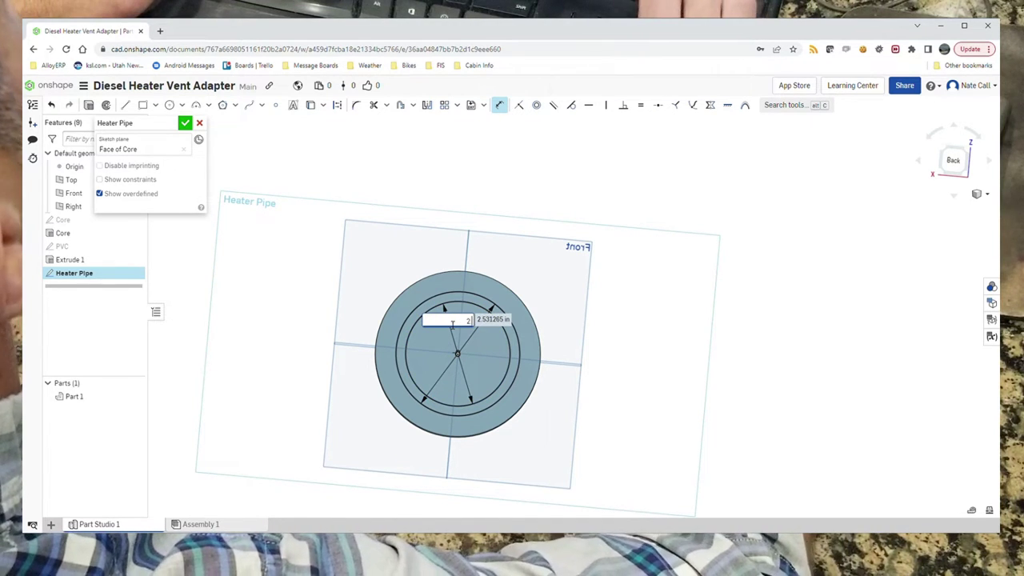
type(".75")
key("Return")
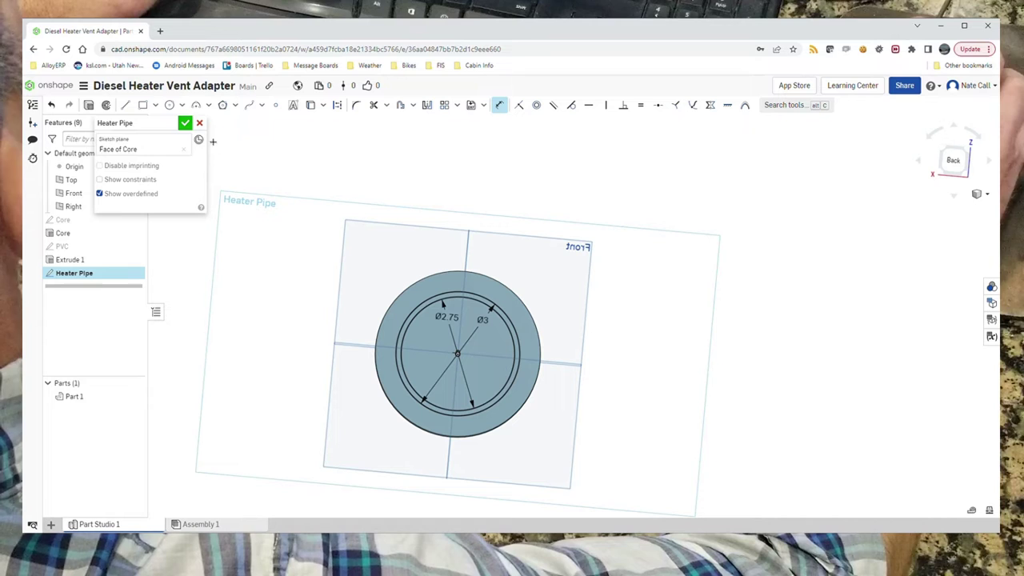
left_click(184, 124)
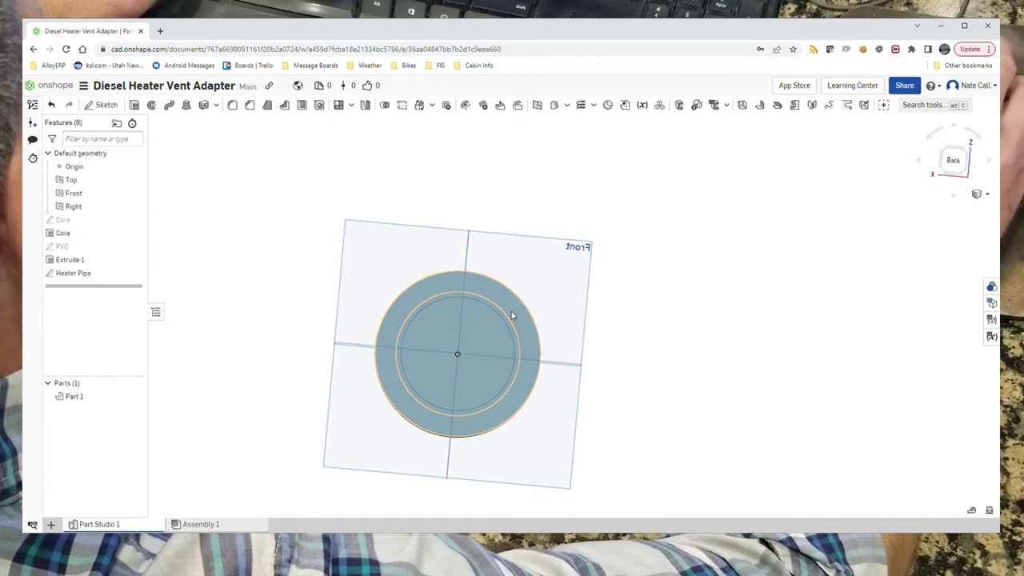
- Extrude the ring outside the 3 in circle as a material removal into the core with a blind depth of 1.375 in
left_click(490, 295)
right_click(490, 295)
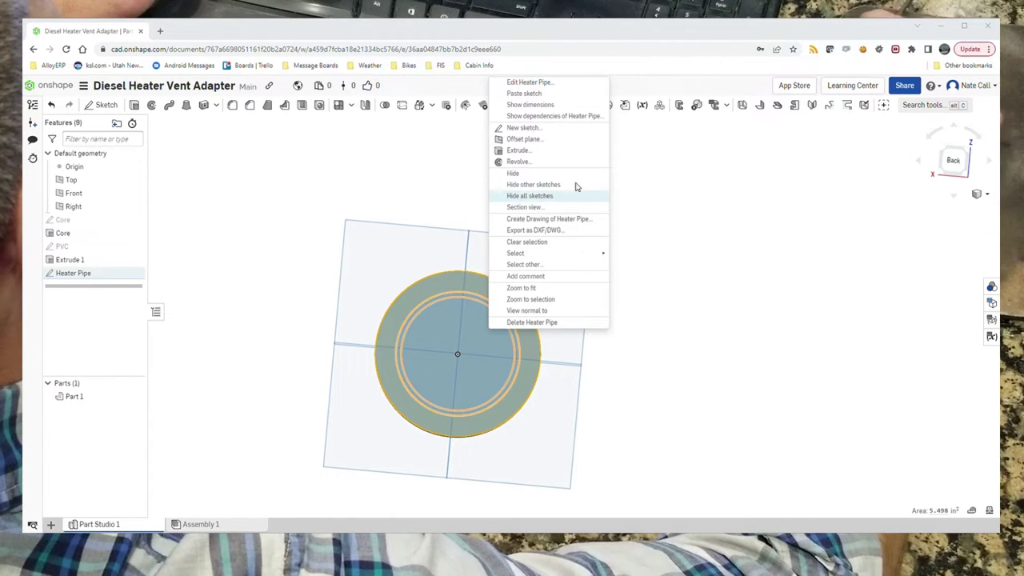
left_click(560, 150)
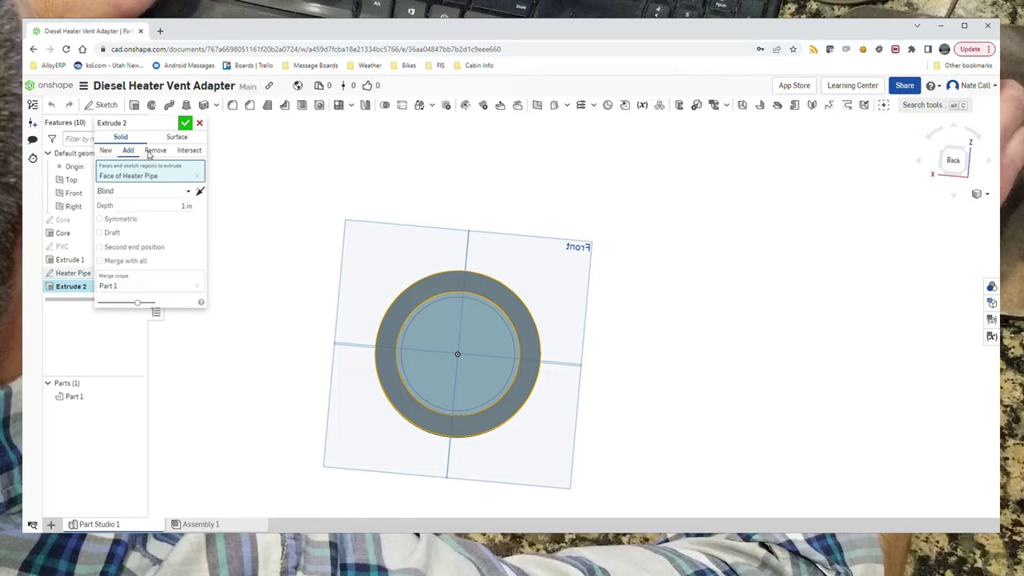
right_click_drag(356, 261, 424, 260)
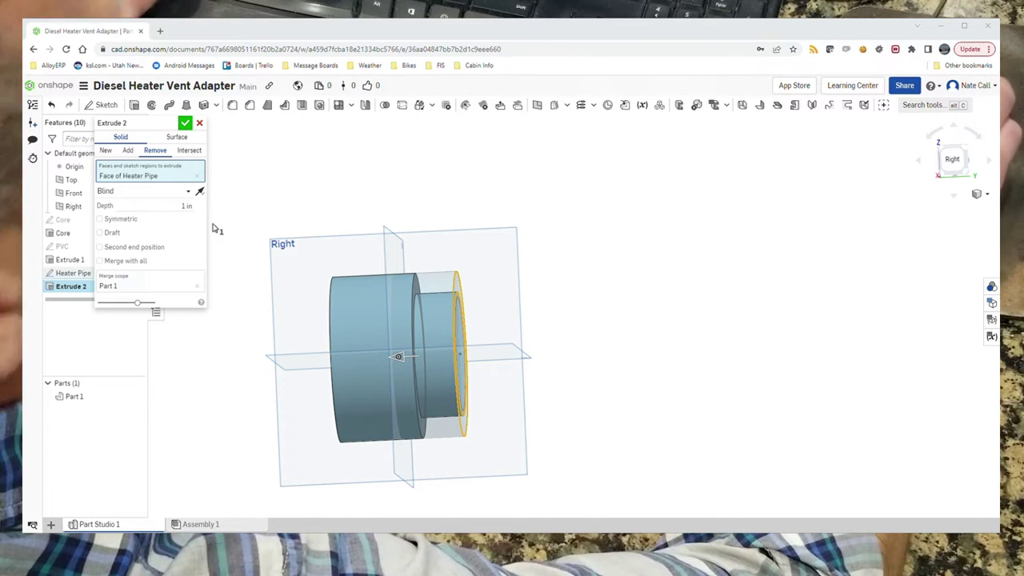
left_click(160, 210)
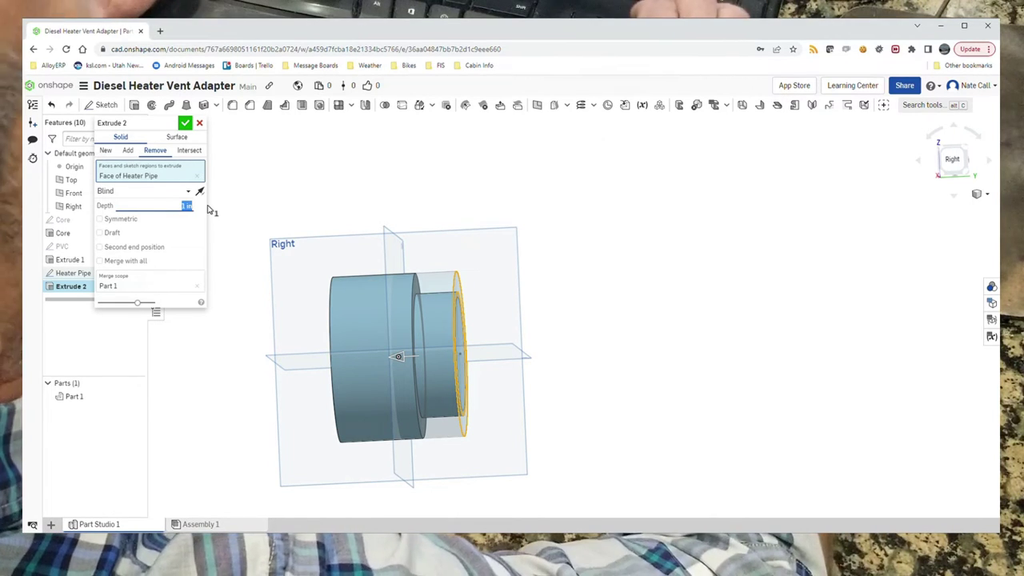
type("1.375")
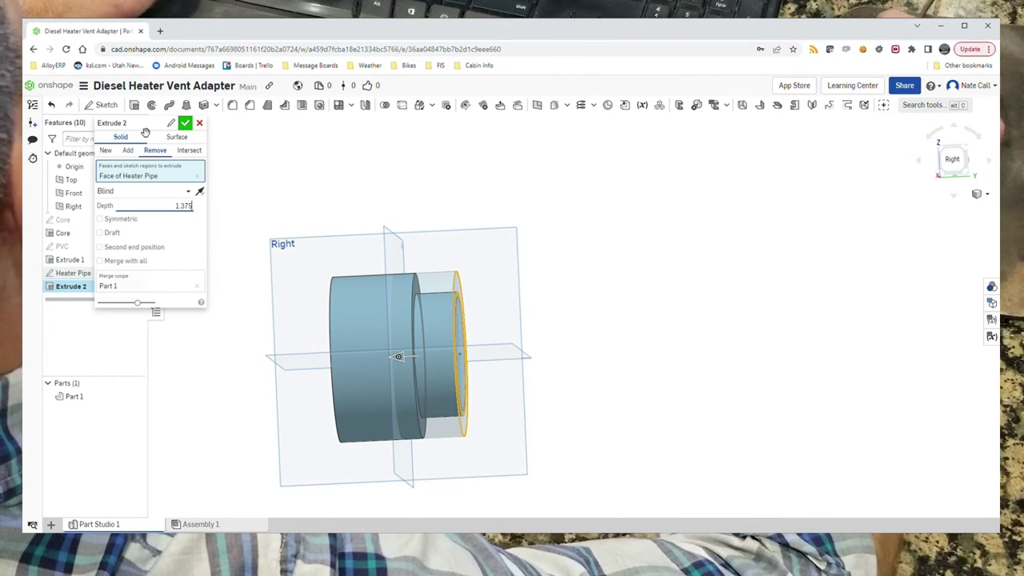
- Rename the ring-removal extrude as Heater Pipe and accept it
left_click(170, 124)
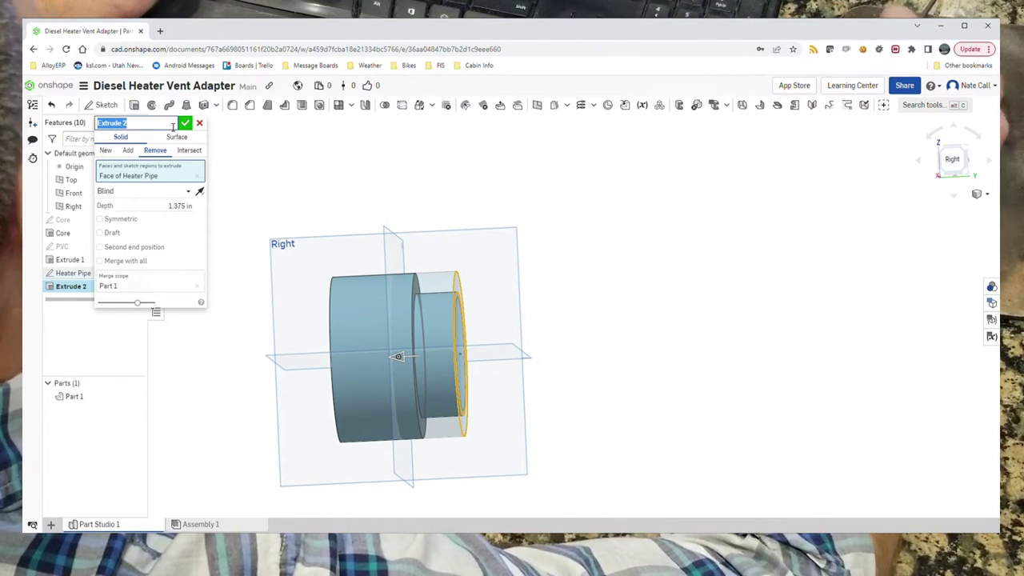
type("Heater Pipe")
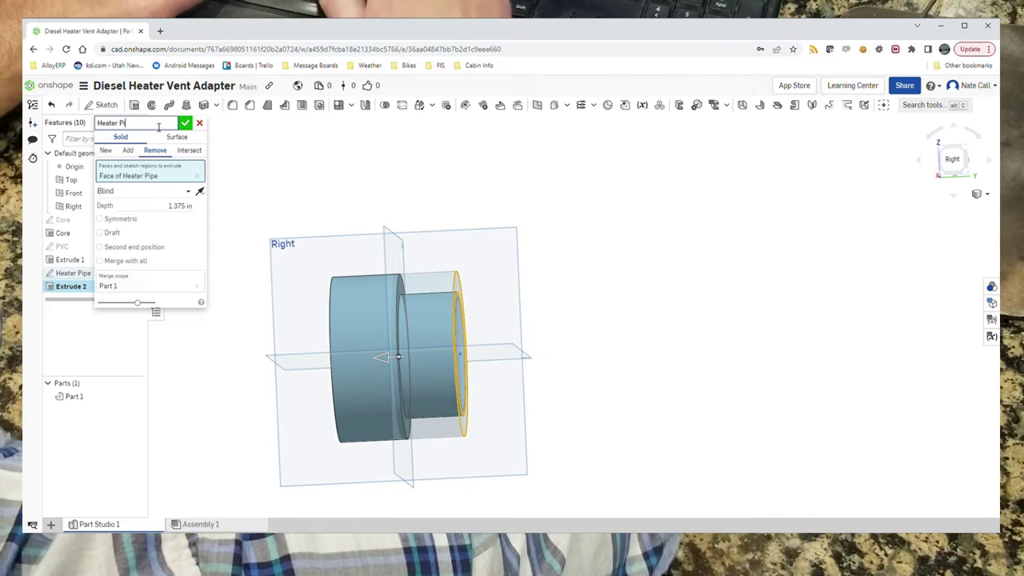
left_click(185, 123)
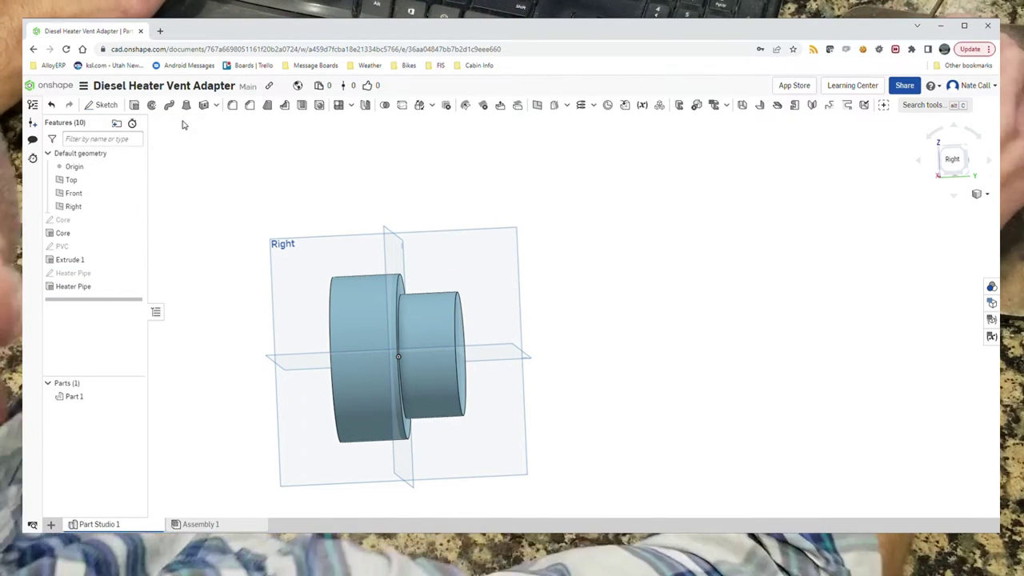
- Extrude the 2.75 in inner circular region of the Heater Pipe sketch as a material removal with a blind depth of 1.5 in
right_click_drag(576, 313, 504, 308)
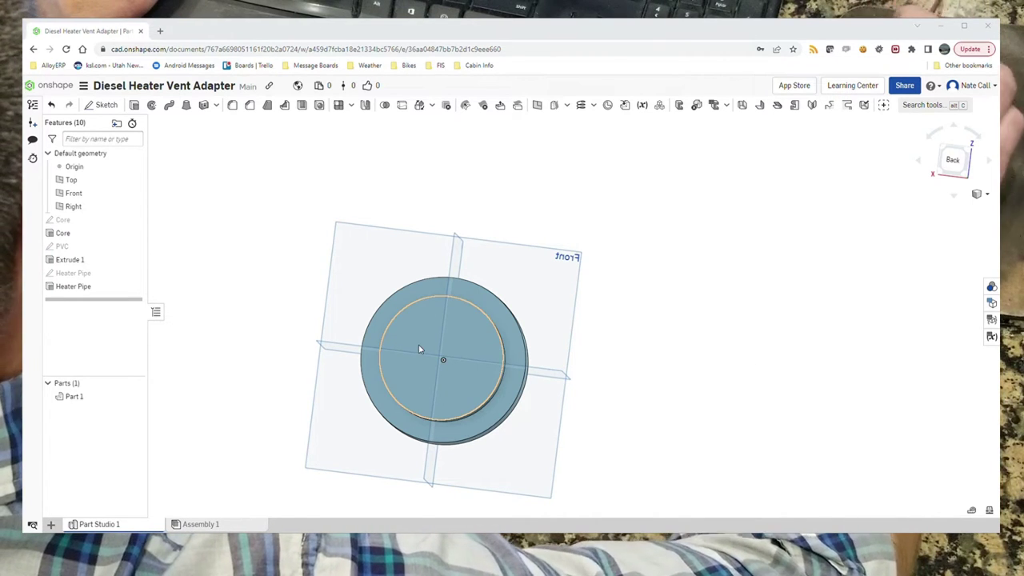
right_click_drag(278, 224, 423, 319)
right_click(423, 320)
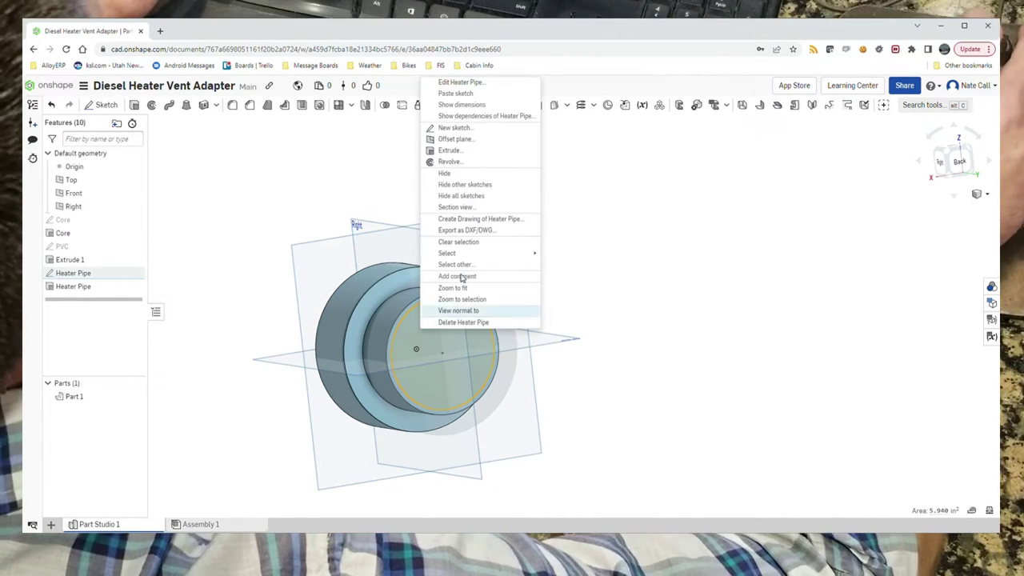
left_click(448, 151)
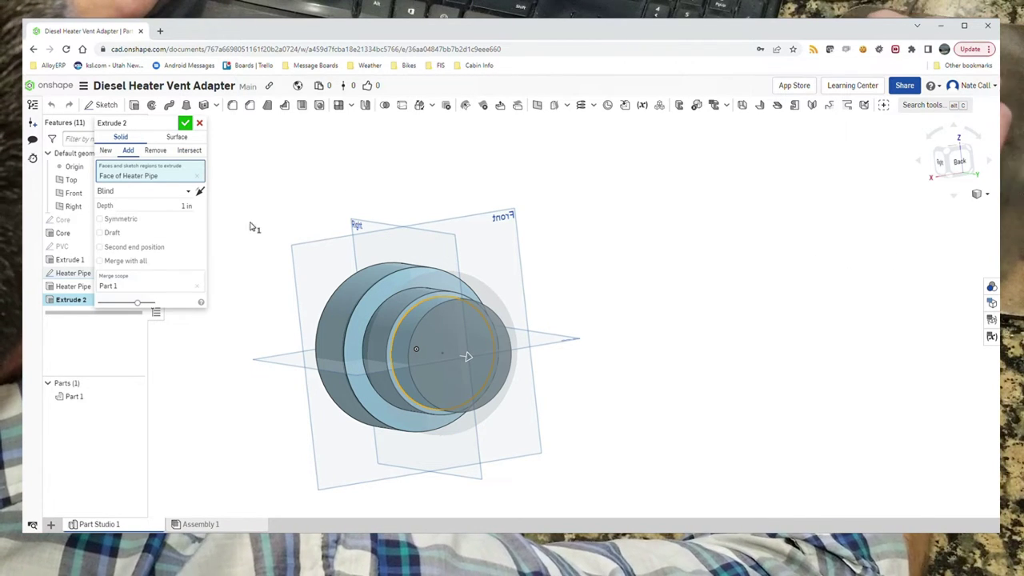
left_click(156, 150)
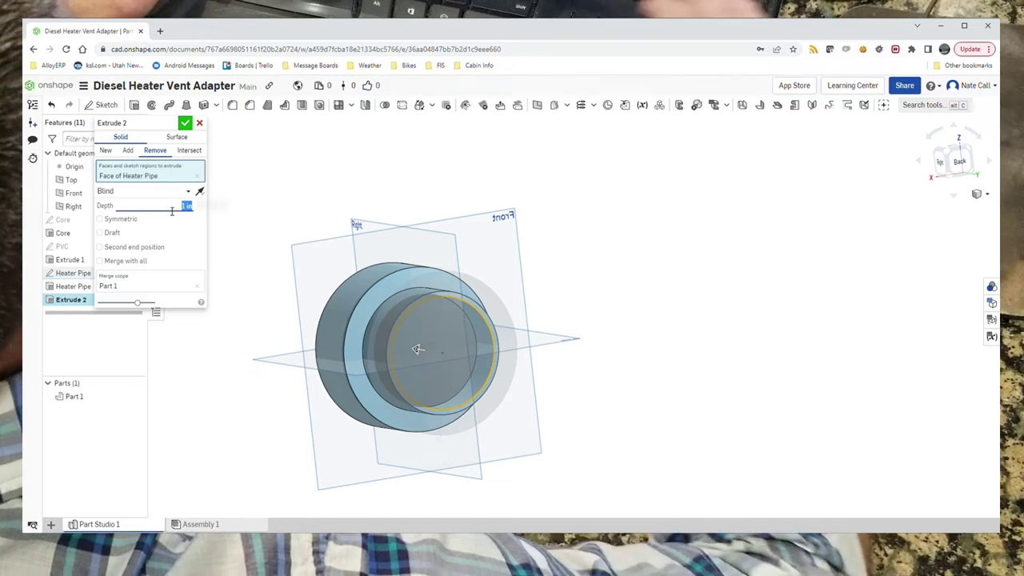
type("1.5")
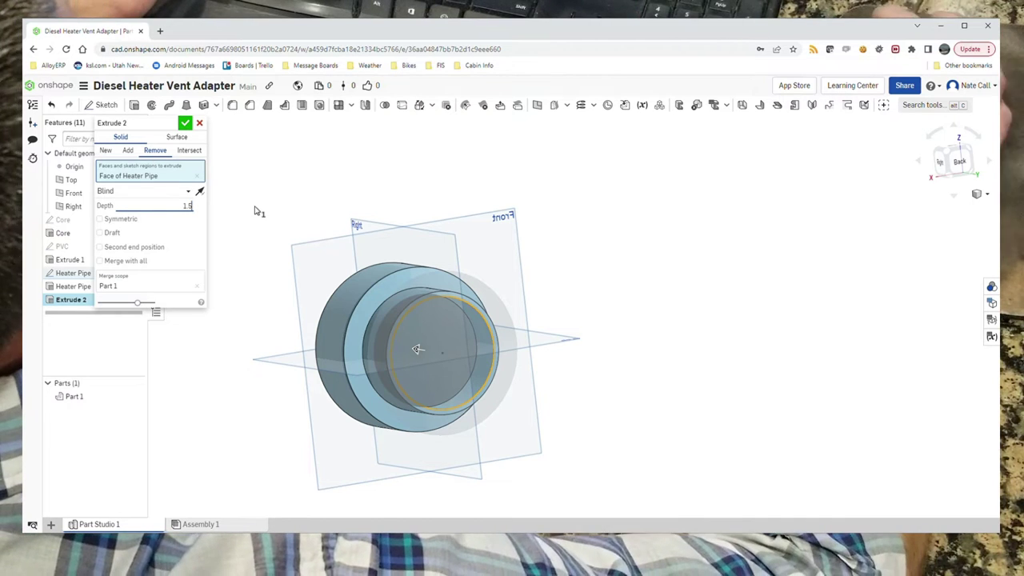
left_click(185, 124)
- In the Bolt Holes sketch on the heater pipe end face, draw a circle about 0.48 in in diameter over the upper-right pipe wall
right_click_drag(536, 251, 692, 313)
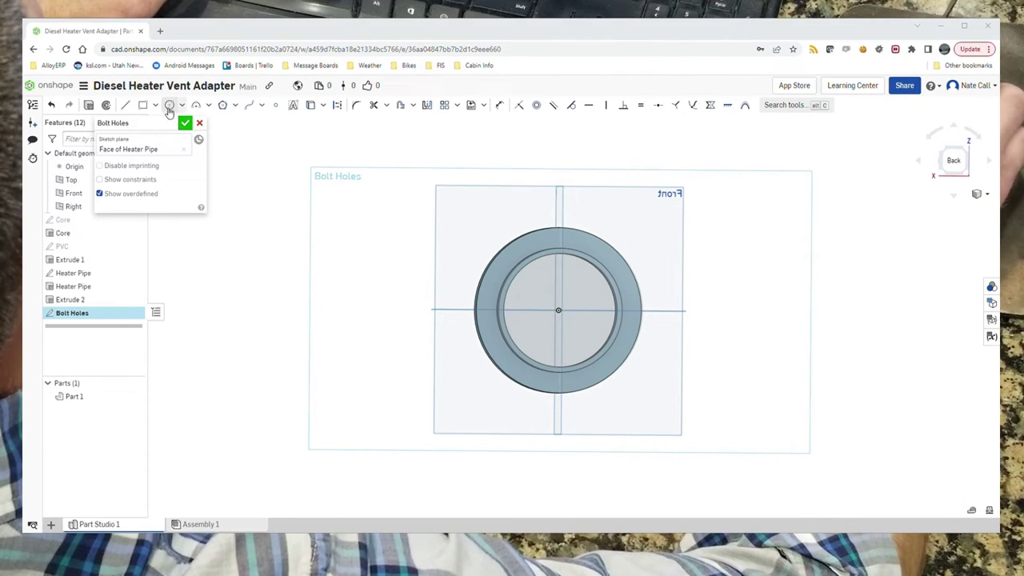
left_click(183, 105)
left_click(196, 126)
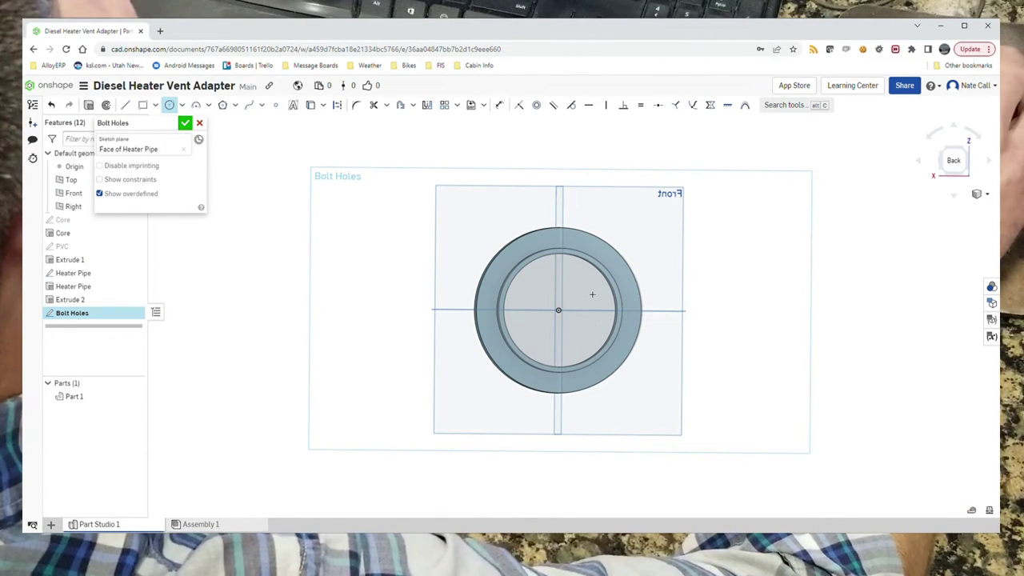
left_click(596, 262)
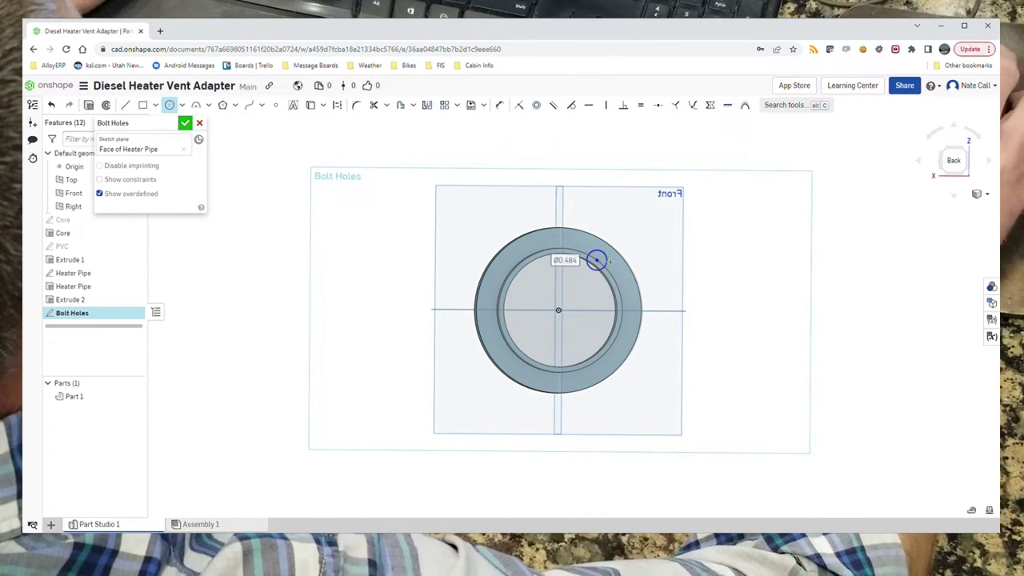
- Dimension the upper-right bolt hole circle's diameter to 0.25 in
left_click(500, 105)
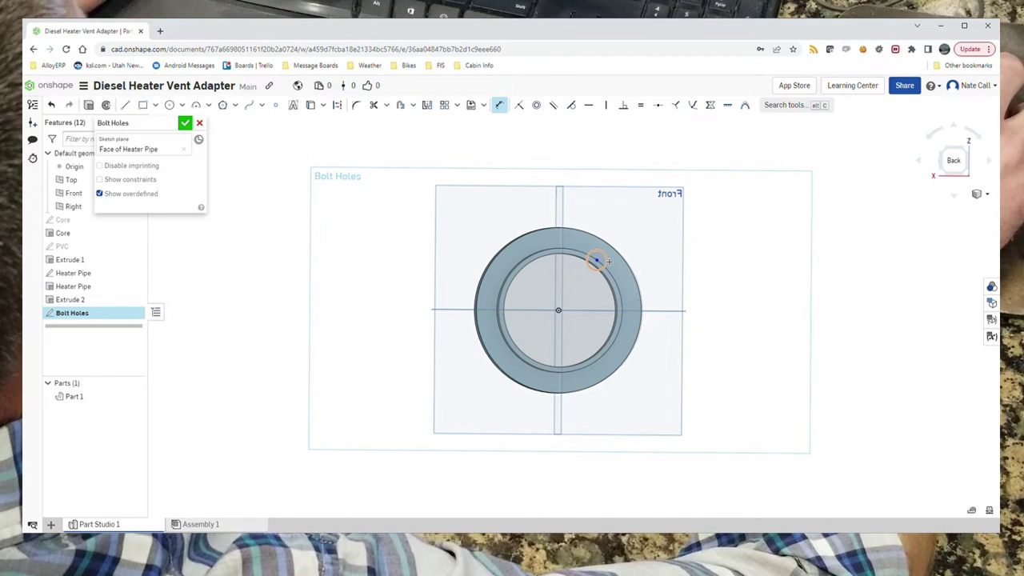
left_click(584, 244)
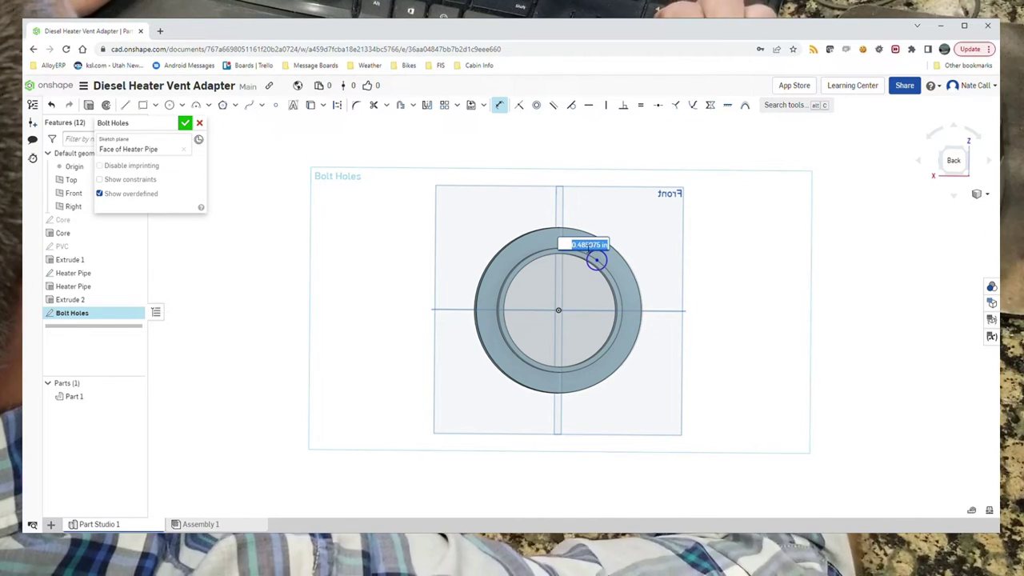
key("Return")
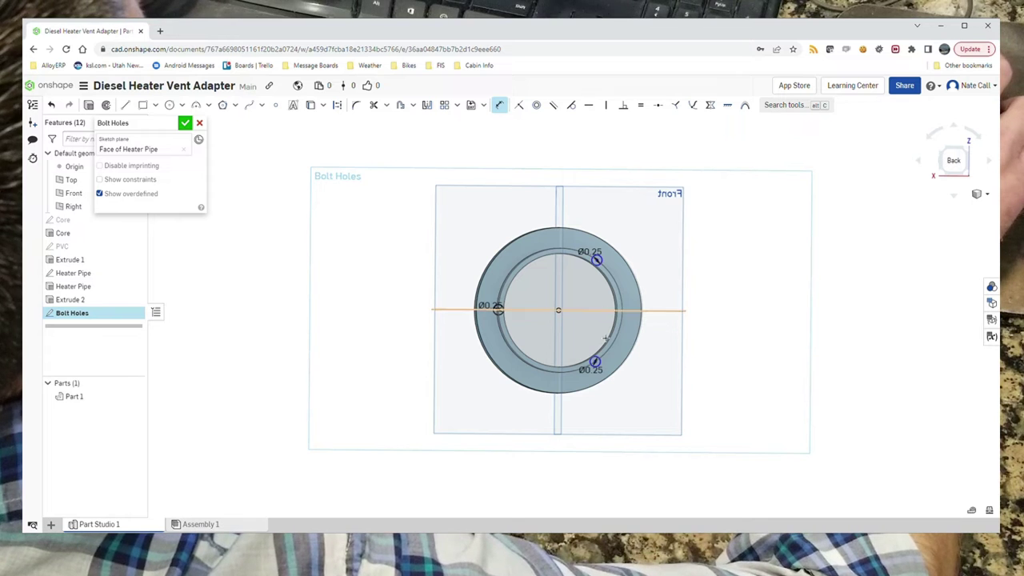
- Dimension the vertical distance between the centres of the upper-right and lower-right bolt holes to 2.9 in
left_click(594, 362)
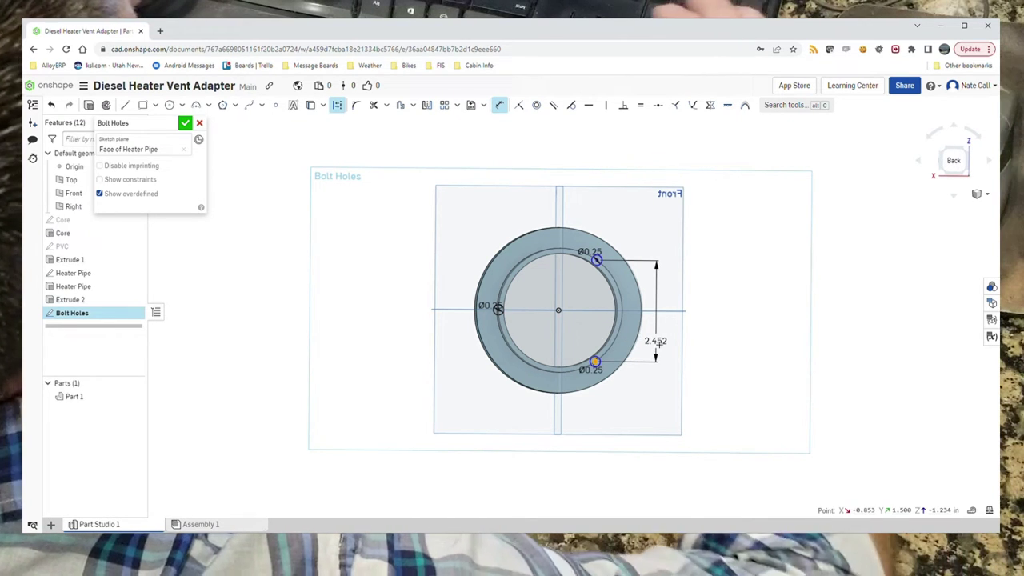
left_click(658, 344)
type("2.9")
key("Return")
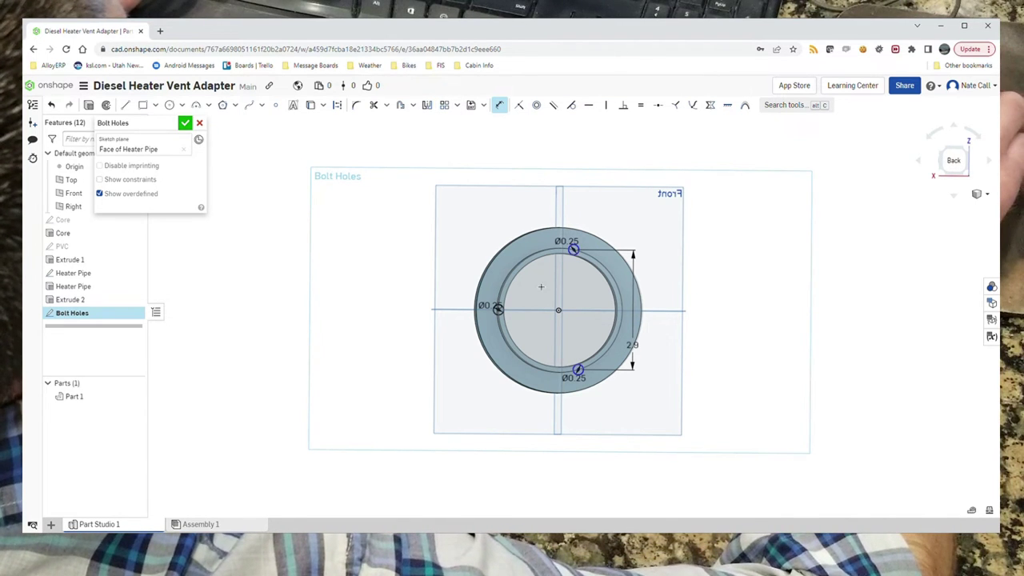
- Dimension the distance between the centres of the left and upper-right bolt holes to 2.9 in
left_click(497, 309)
left_click(573, 250)
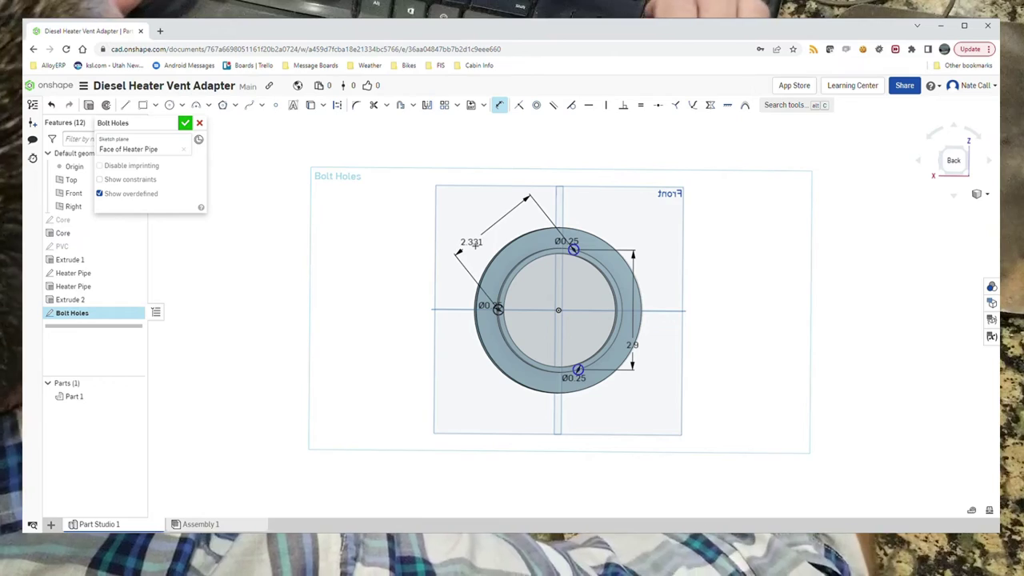
left_click(475, 243)
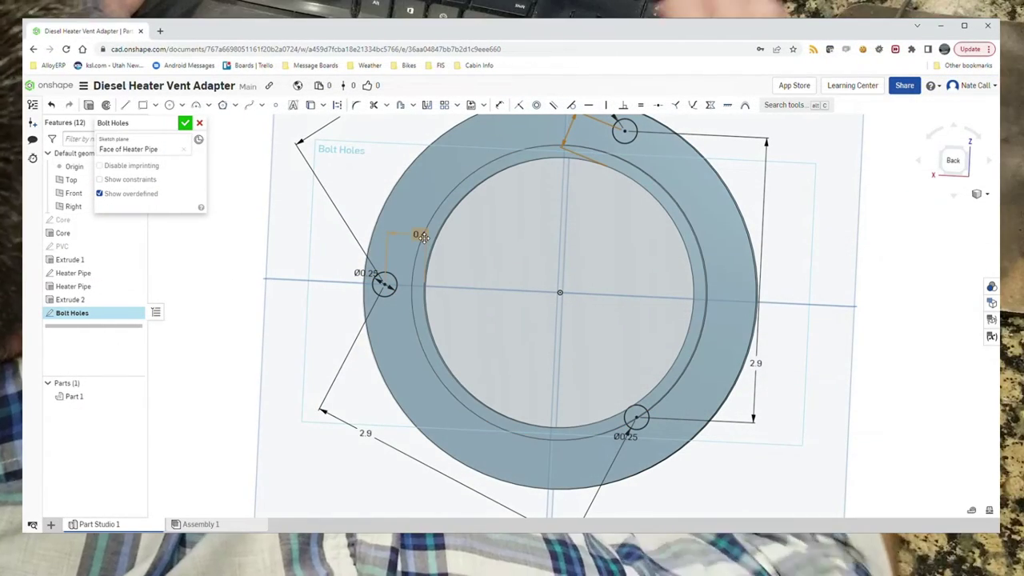
- Set the left bolt hole's distance from the heater pipe's inner edge to 0.3 in
left_click(422, 236)
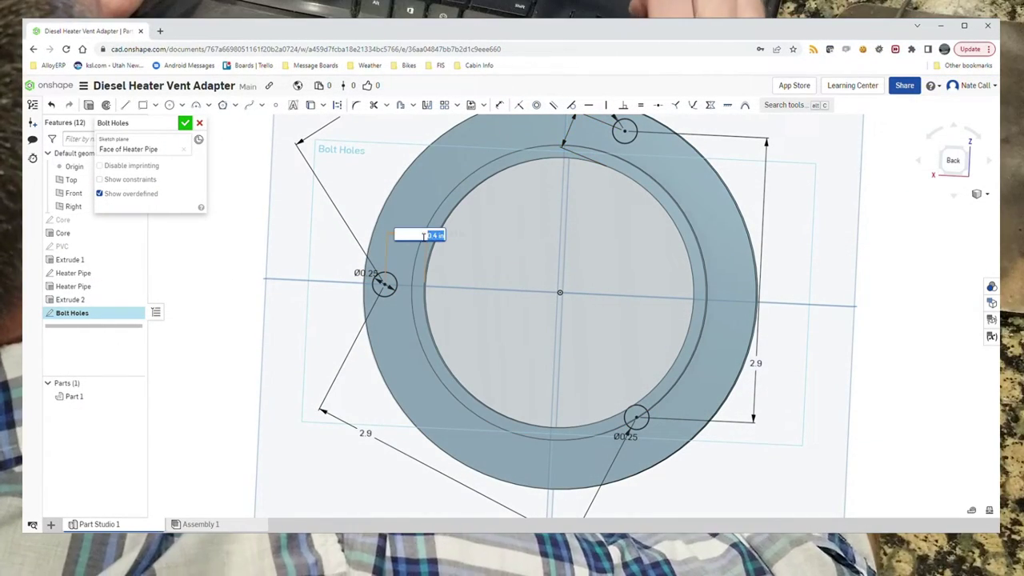
type("0.1")
key("Return")
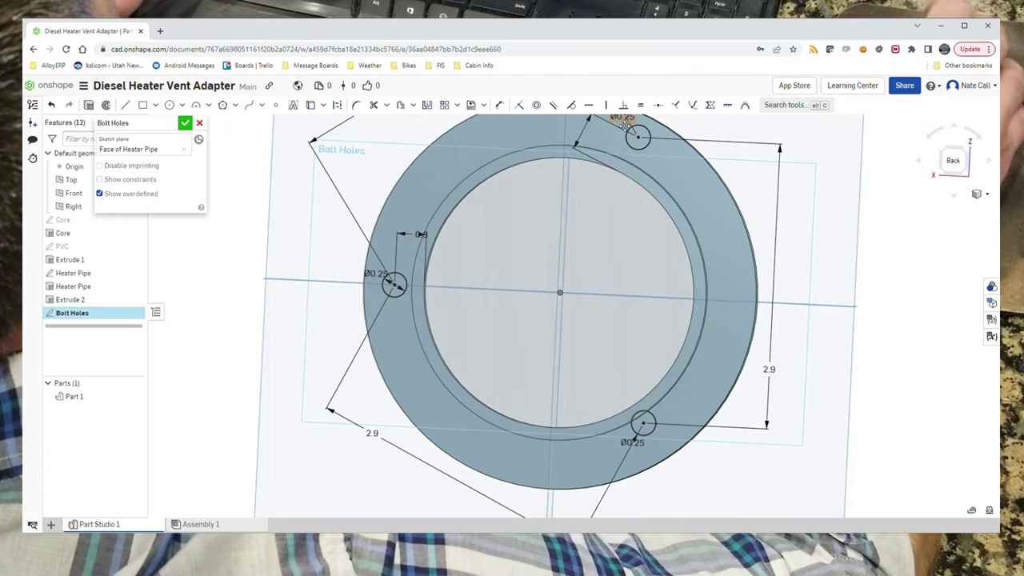
right_click_drag(612, 190, 596, 208)
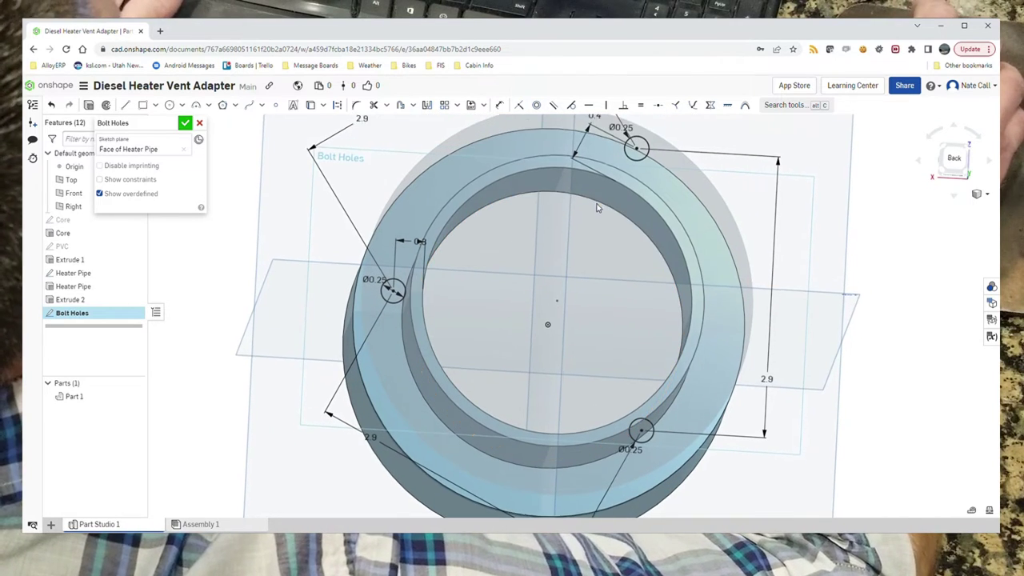
- Set the upper-right bolt hole's distance from the heater pipe's inner edge to 0.3 in
double_click(599, 126)
type("0")
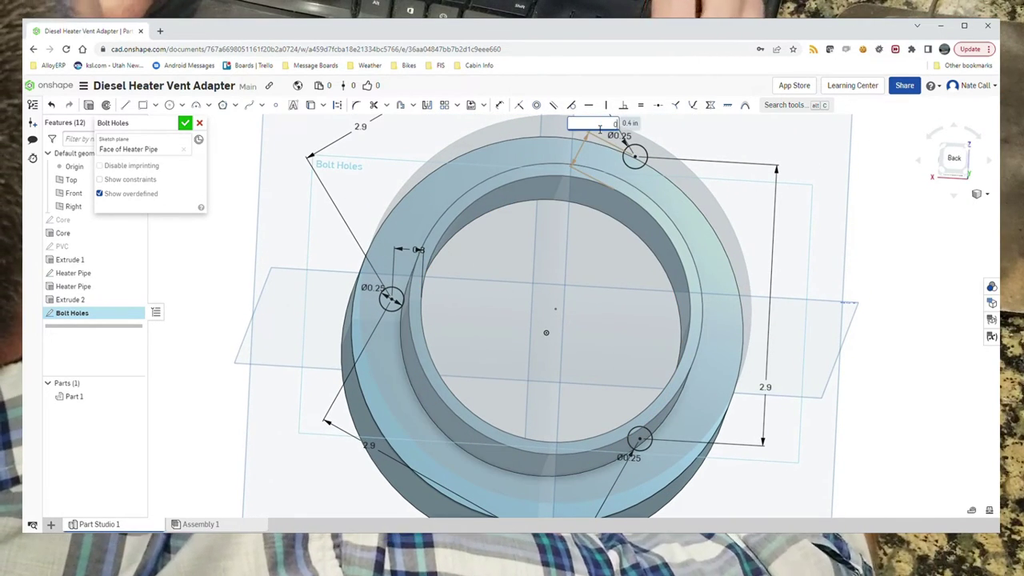
type(".3")
key("Return")
- Measure the distance from the lower-right bolt hole's centre to the heater pipe's inner edge without keeping a dimension
right_click_drag(596, 286, 590, 297)
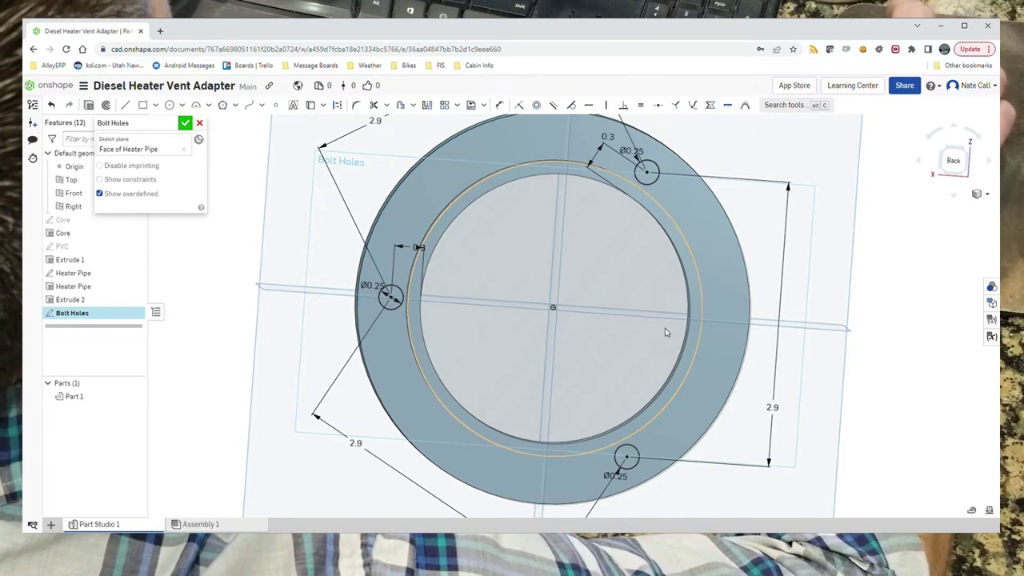
right_click_drag(668, 329, 663, 181)
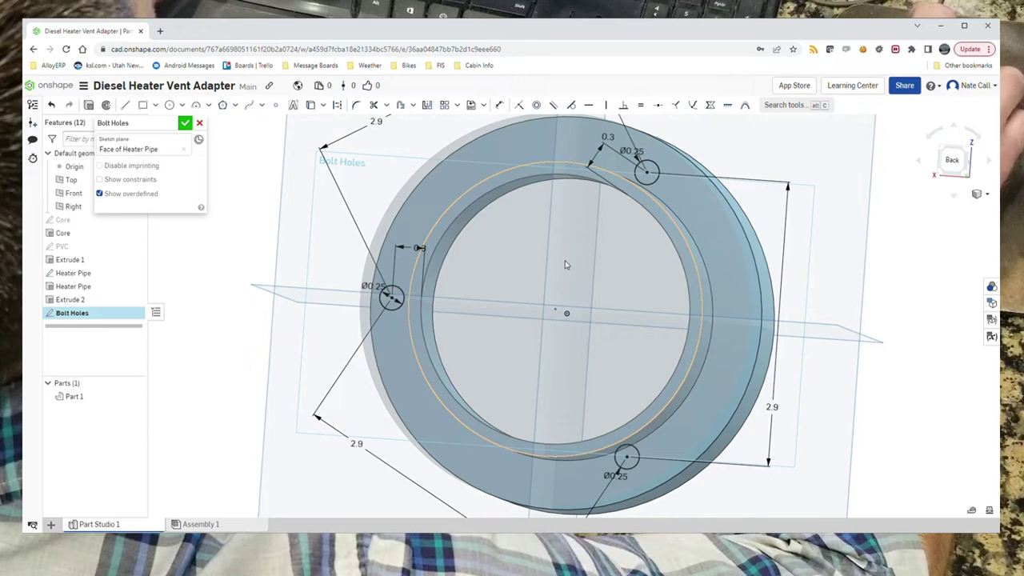
right_click_drag(565, 263, 566, 266)
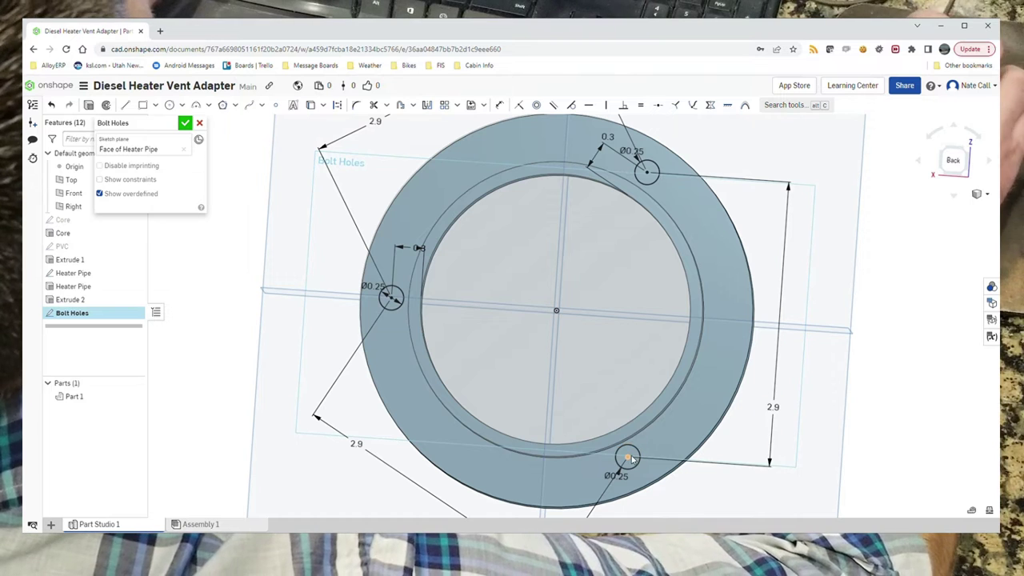
left_click(499, 105)
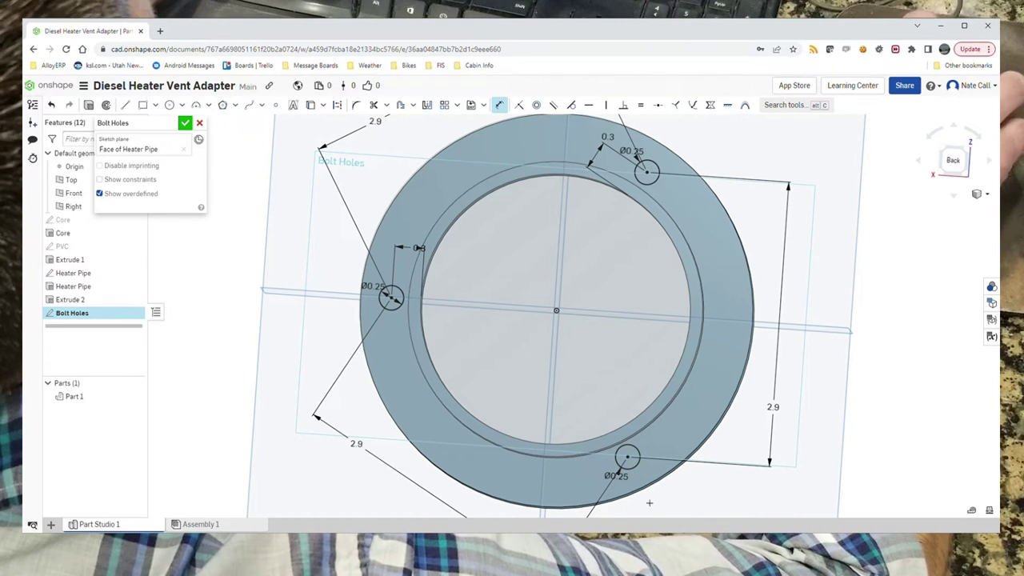
left_click(629, 457)
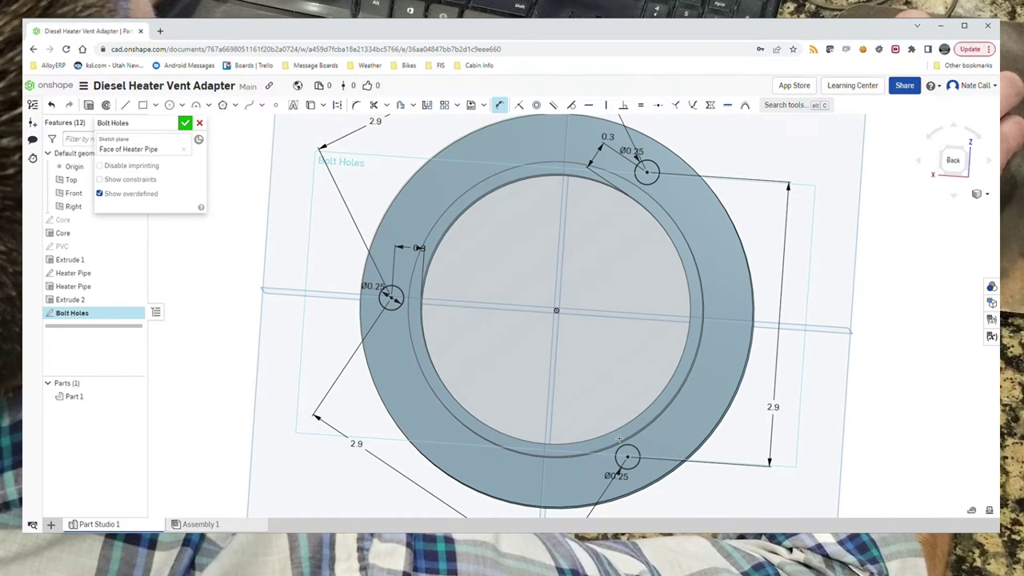
left_click(661, 421)
left_click(669, 429)
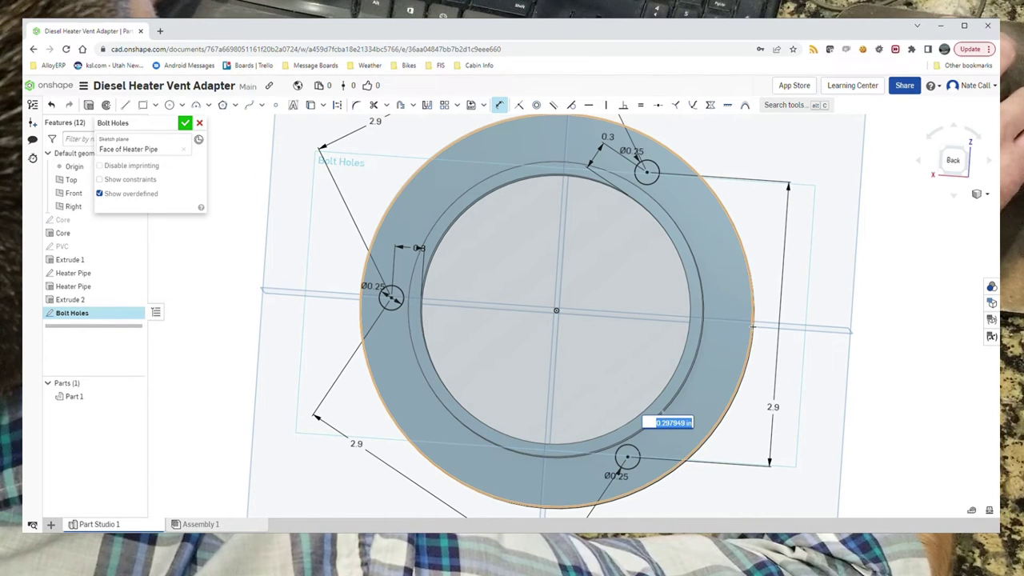
key("Escape")
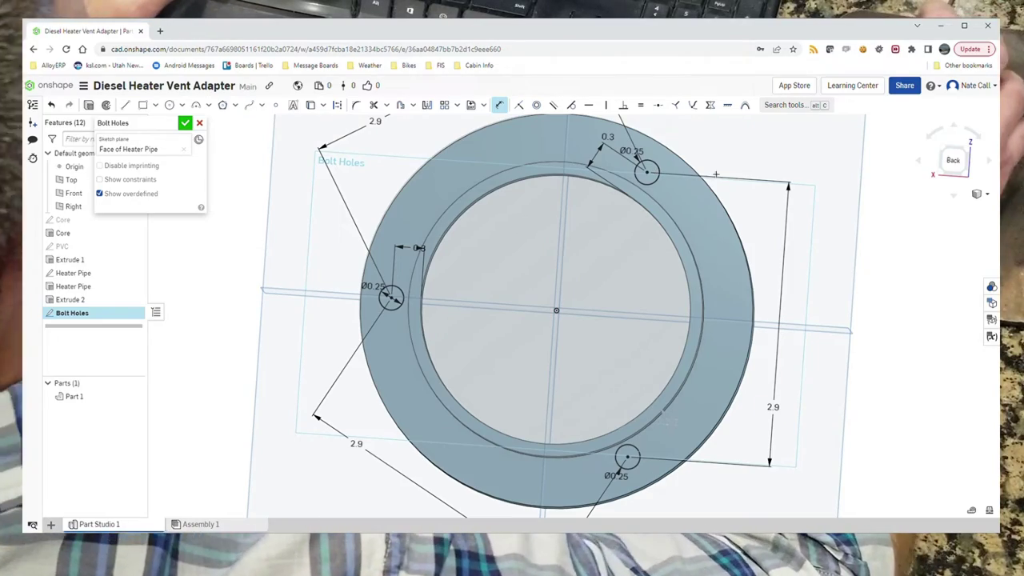
- Sketch a larger centre point circle about 0.42 in in diameter, concentric with the upper-right bolt hole
right_click_drag(716, 174, 584, 235)
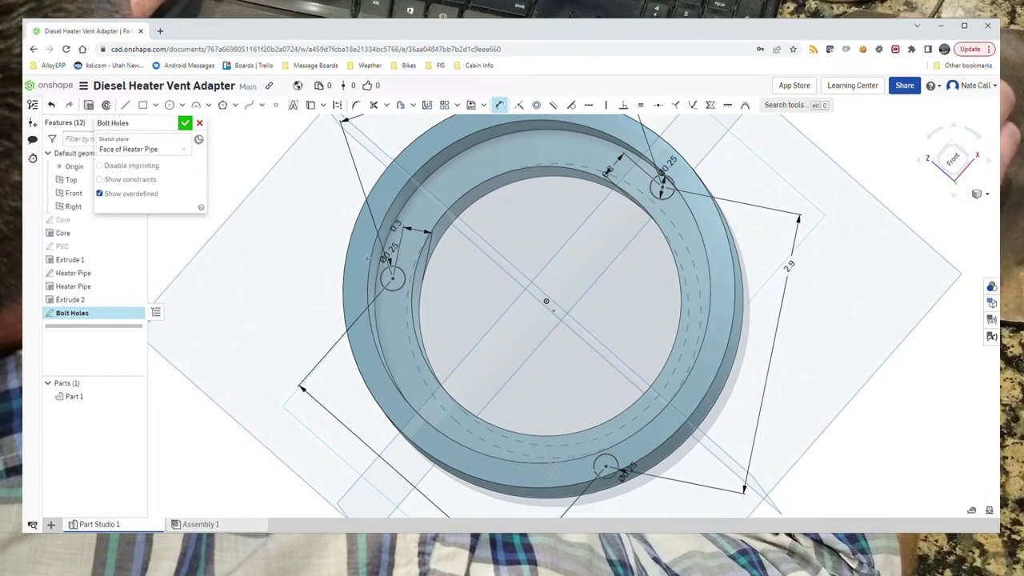
right_click_drag(479, 263, 639, 277)
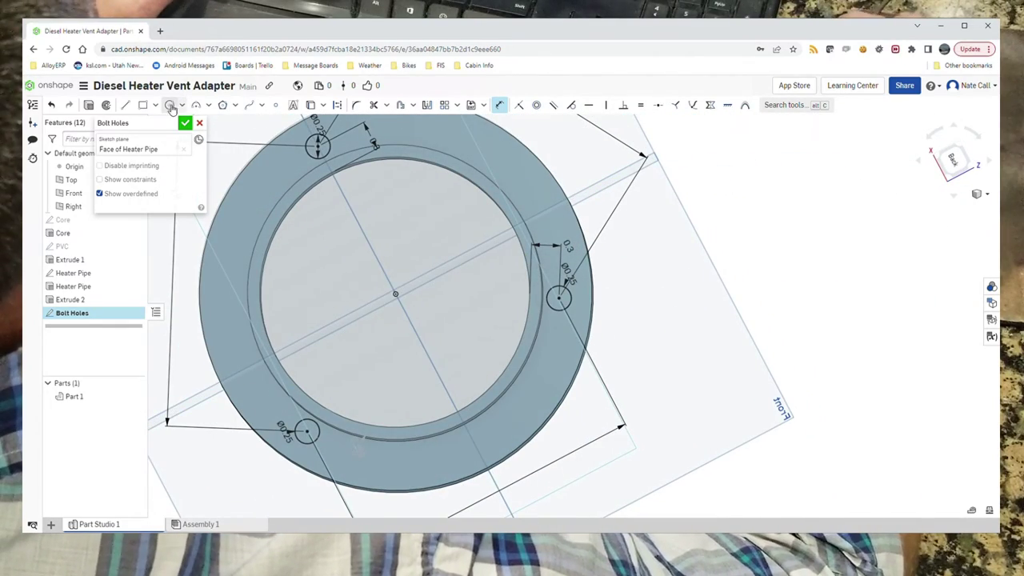
left_click(182, 105)
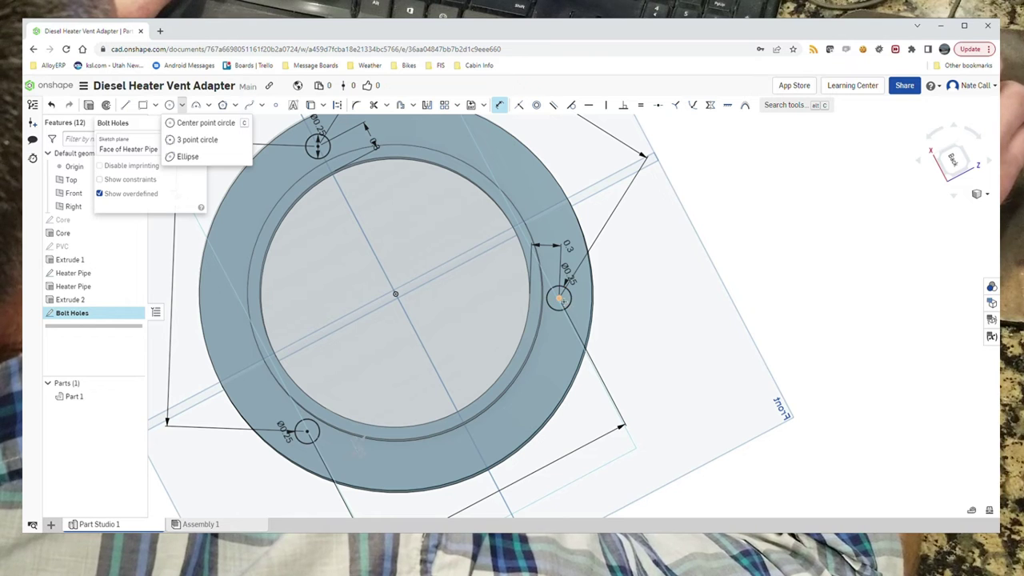
left_click(581, 292)
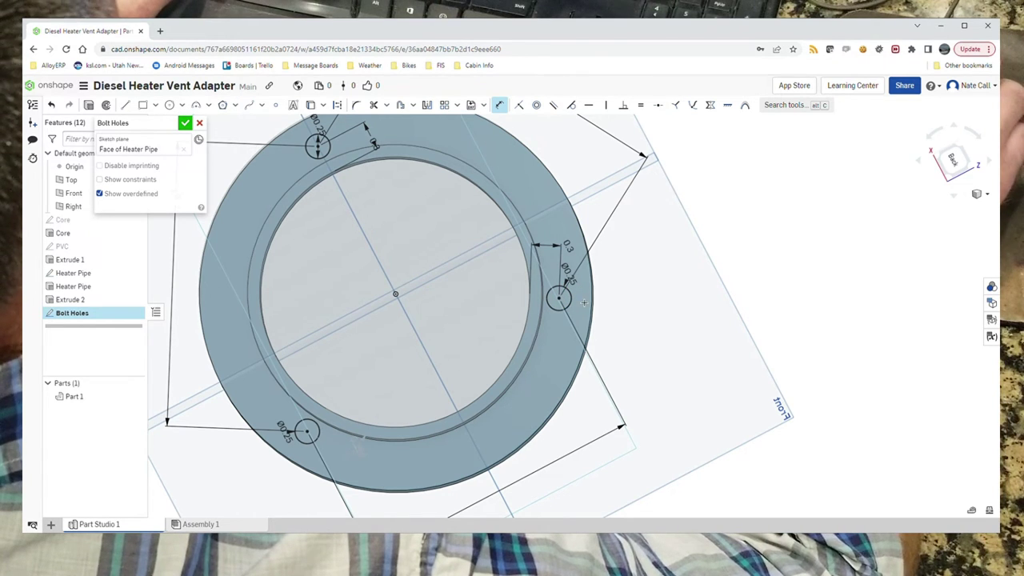
left_click(181, 106)
left_click(198, 120)
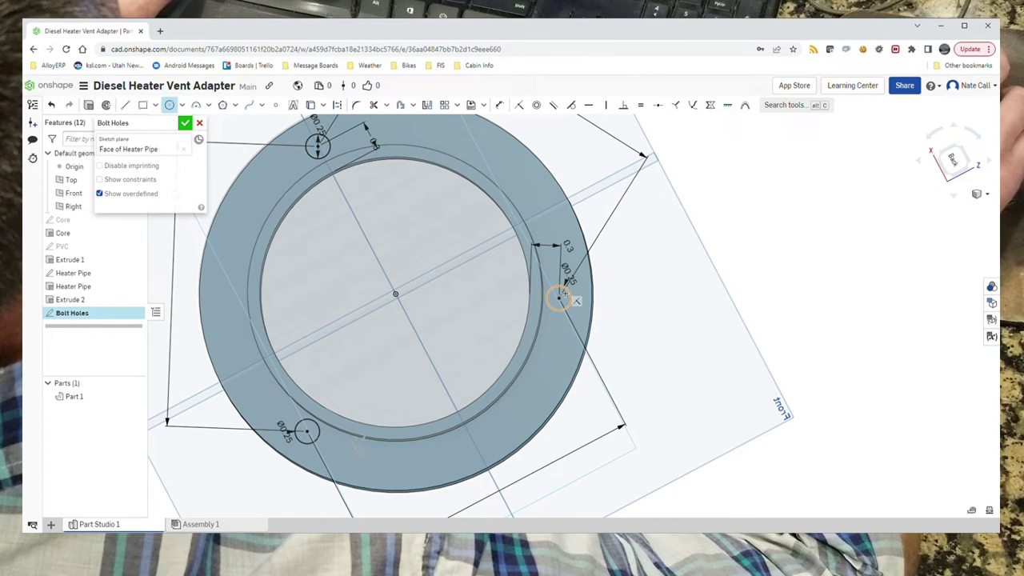
left_click(558, 298)
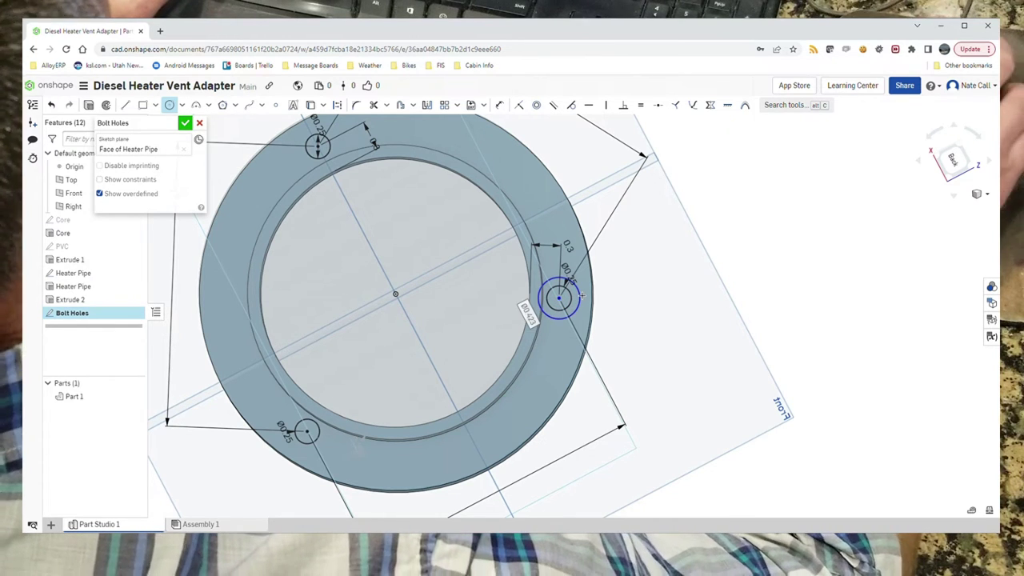
- Try a 0.5 in dimension between the larger circle and the ring's outer edge, and delete that dimension
left_click(499, 105)
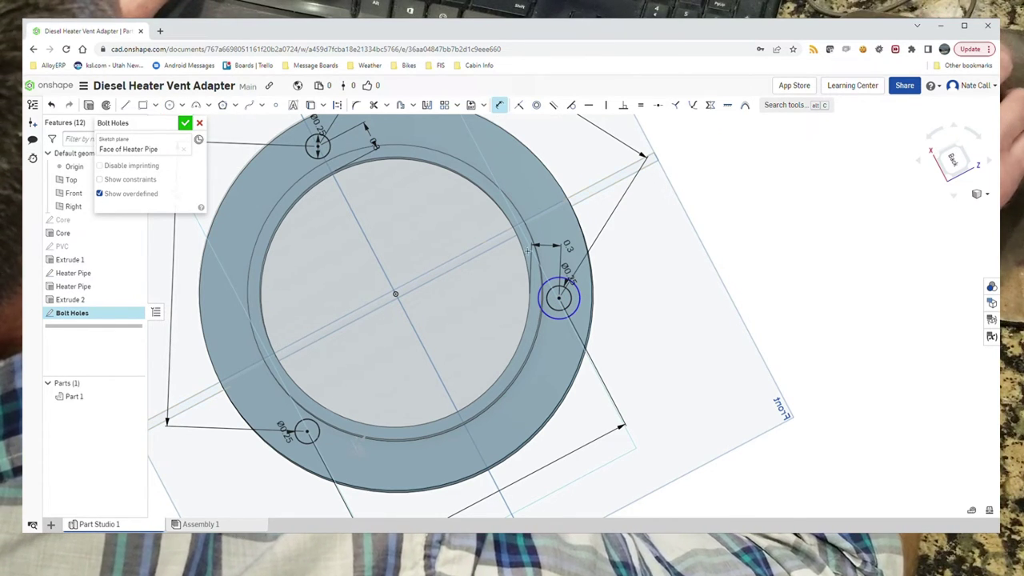
left_click(556, 320)
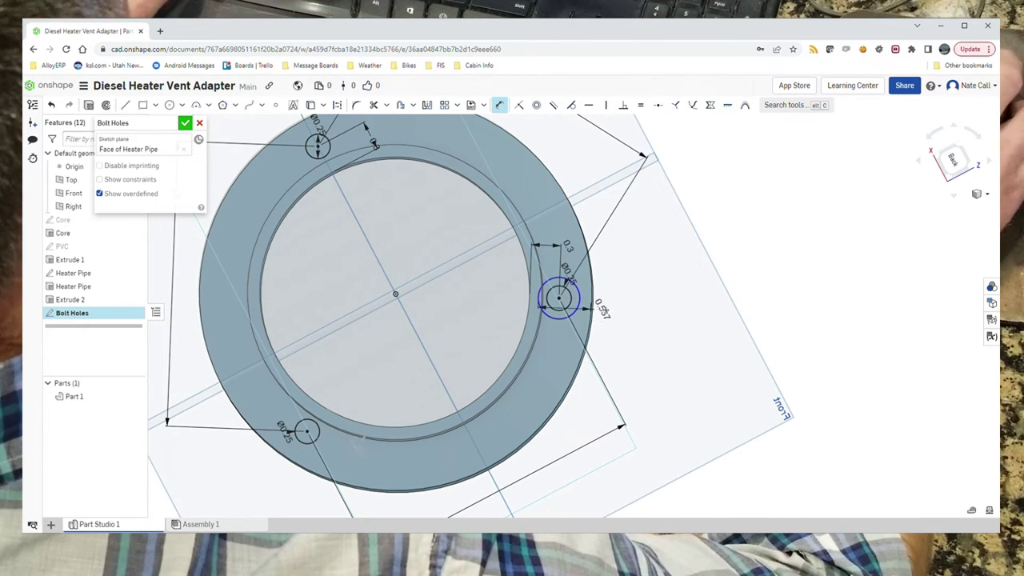
left_click(602, 307)
type("0.5")
key("Return")
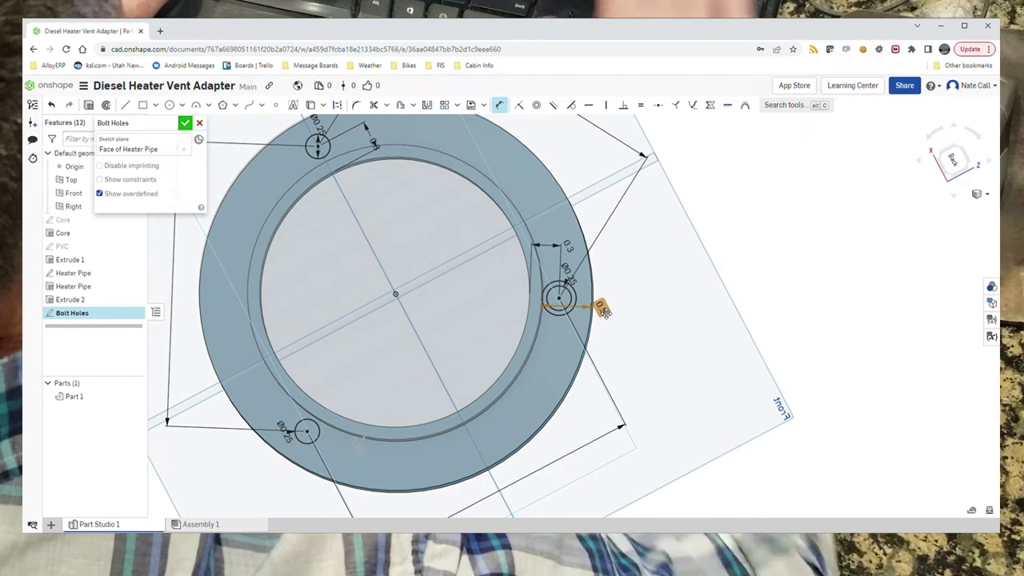
left_click(603, 308)
key("Delete")
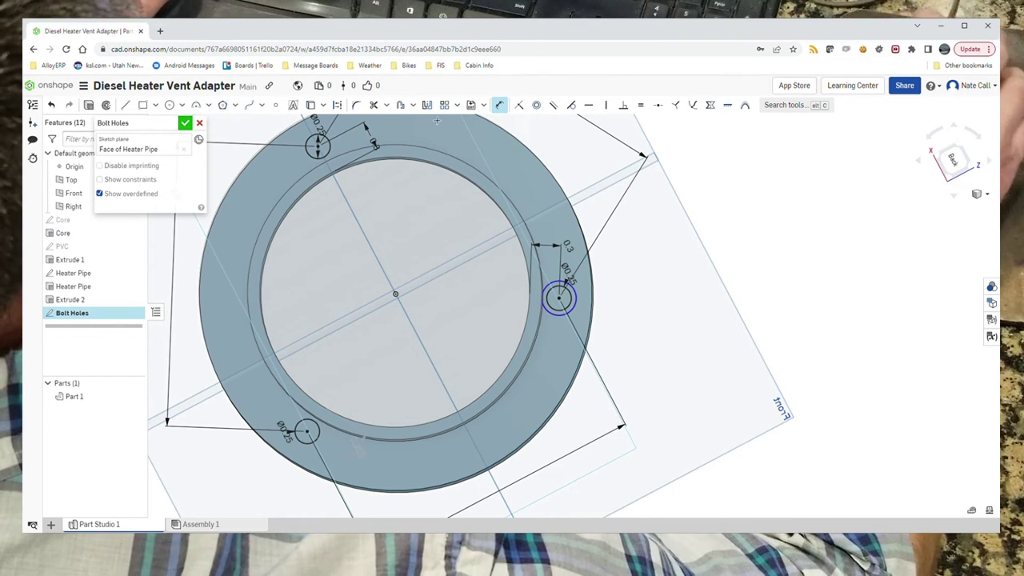
- Dimension the diameter of the larger circle around the bolt hole to 0.5 in
left_click(579, 301)
left_click(569, 334)
type("0")
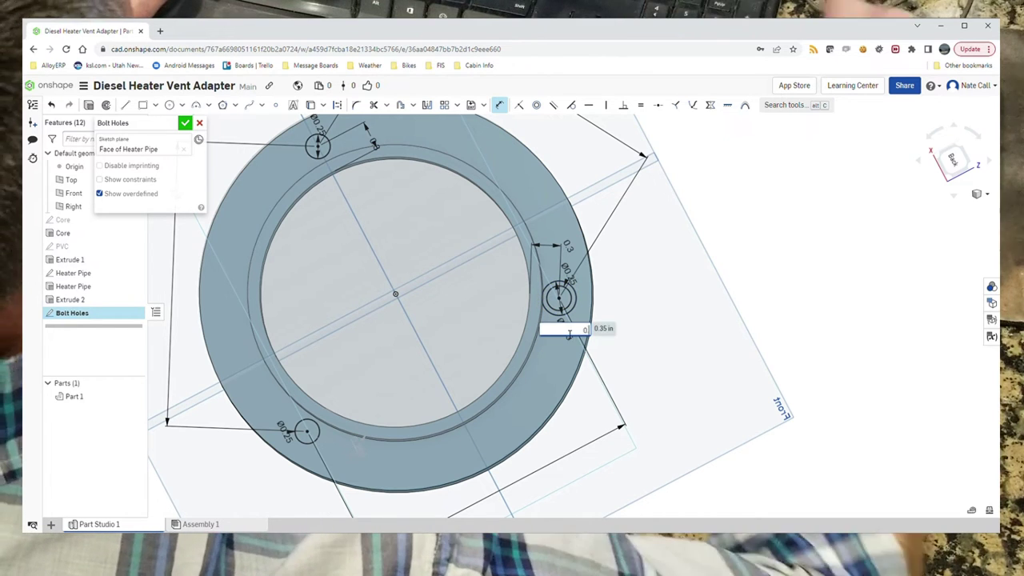
type(".5")
key("Return")
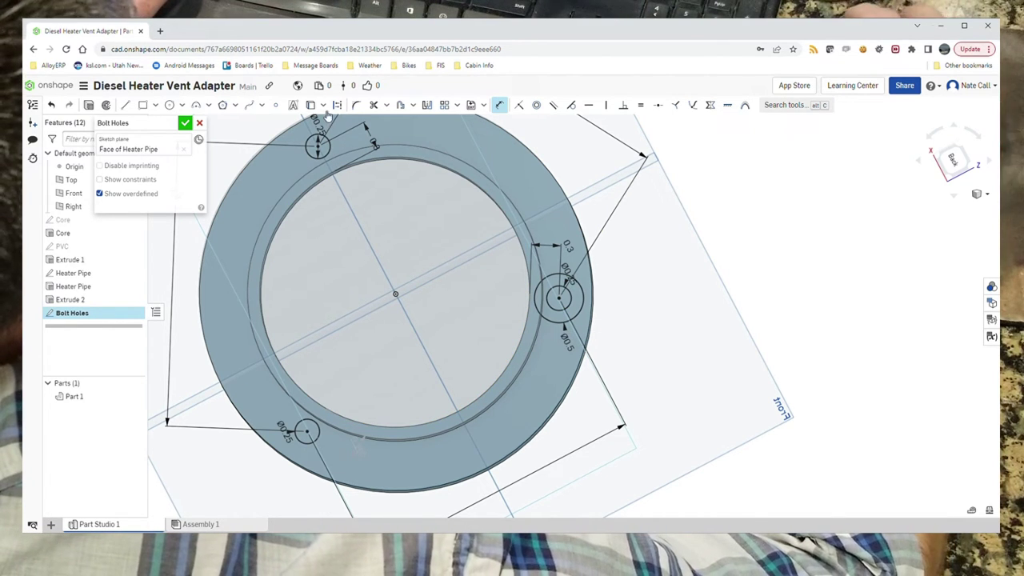
left_click(181, 104)
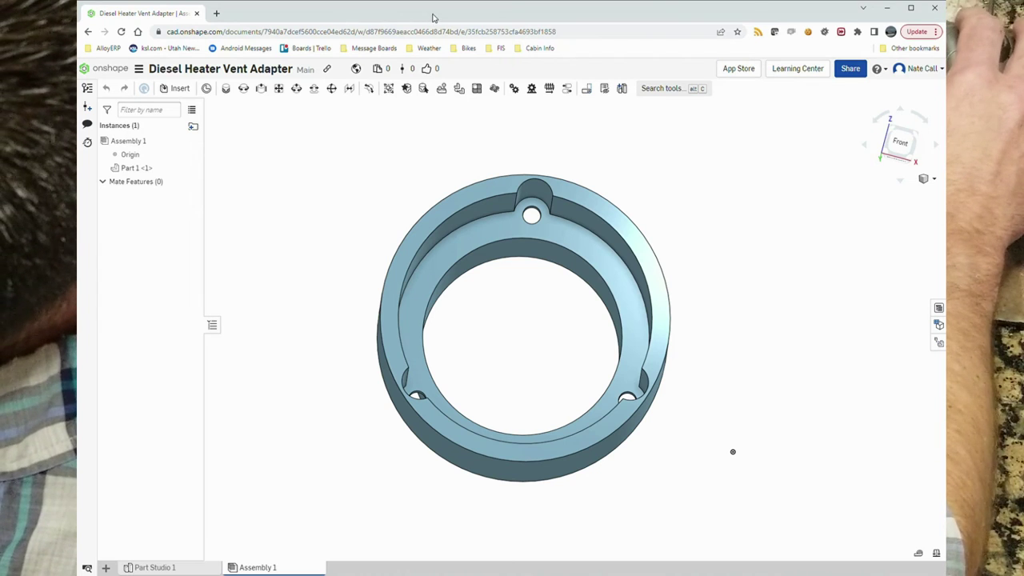
right_click_drag(718, 349, 693, 444)
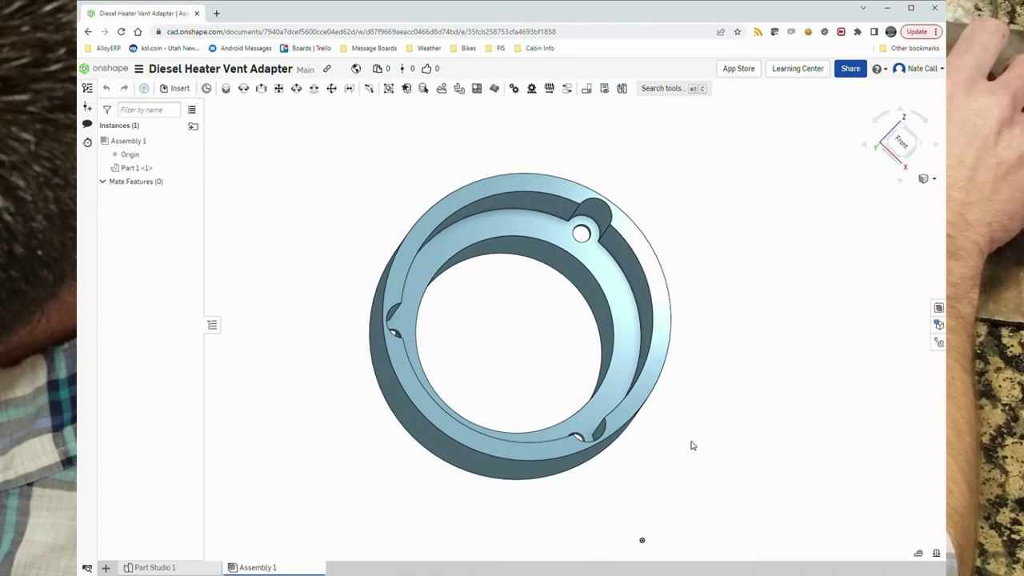
- Export Assembly 1 as a binary STL download in millimetres with fine resolution, named Diesel Heater Adapter
right_click(263, 570)
left_click(266, 554)
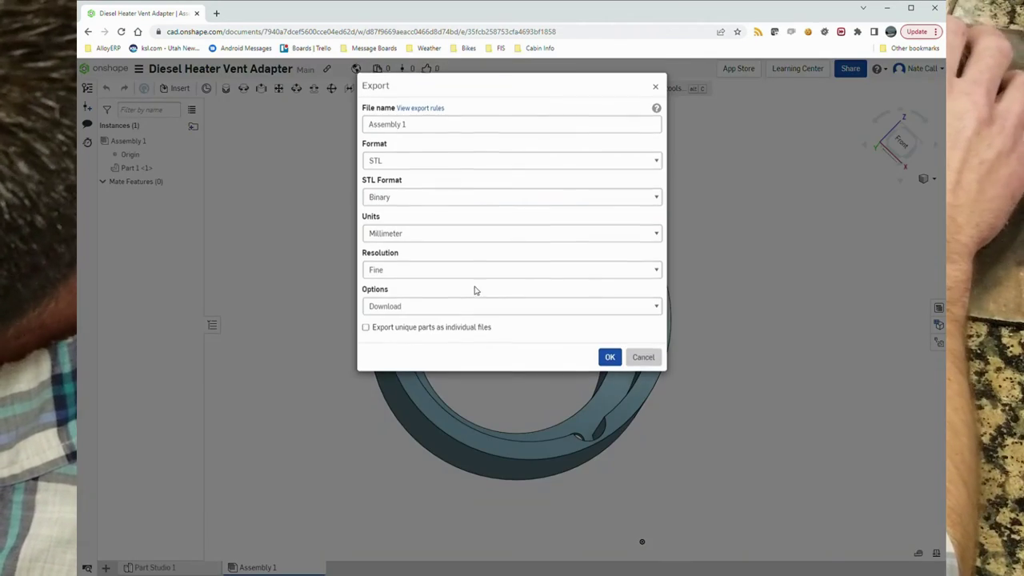
left_click(425, 128)
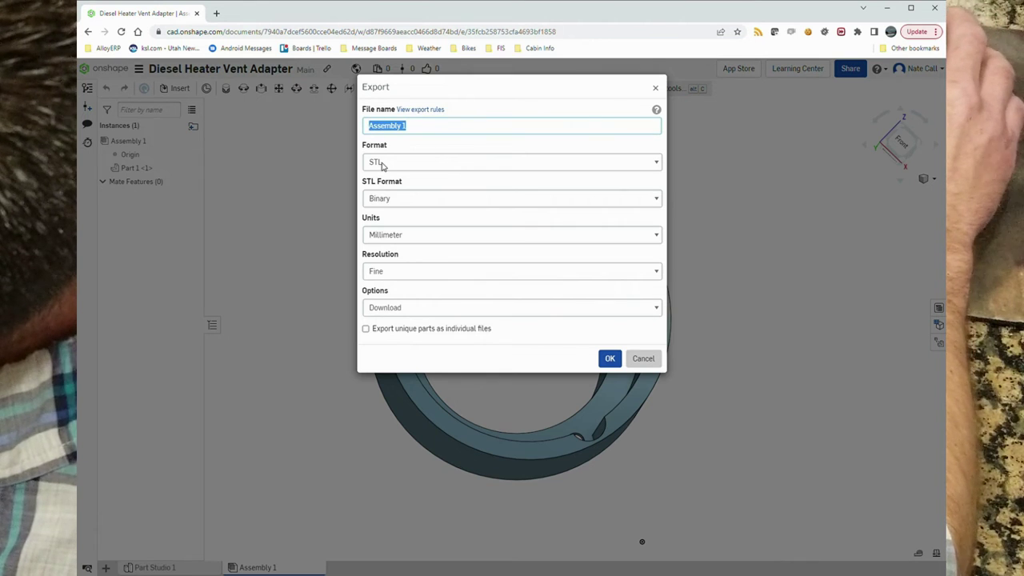
type("Dies")
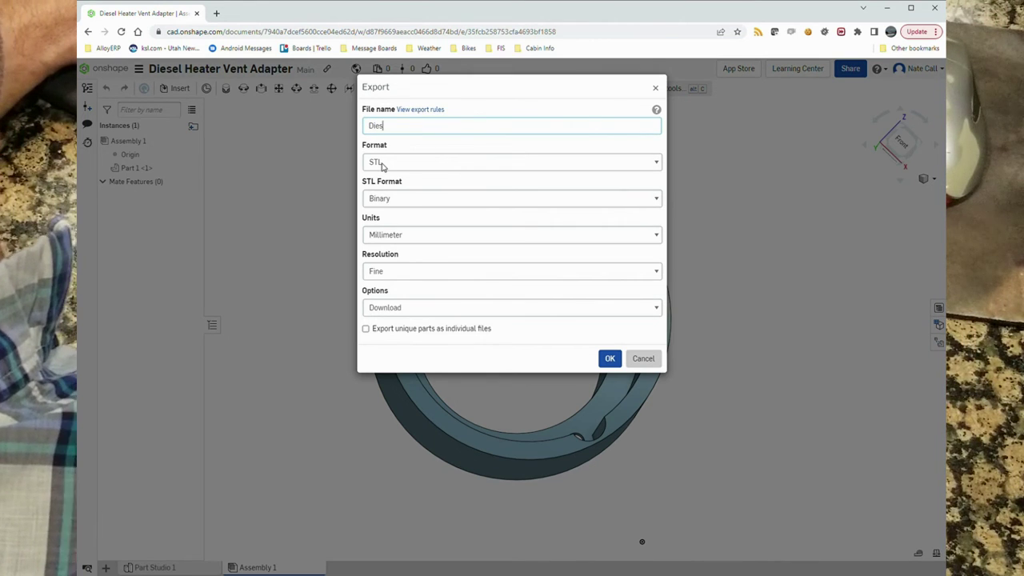
type("el Heater Adapter")
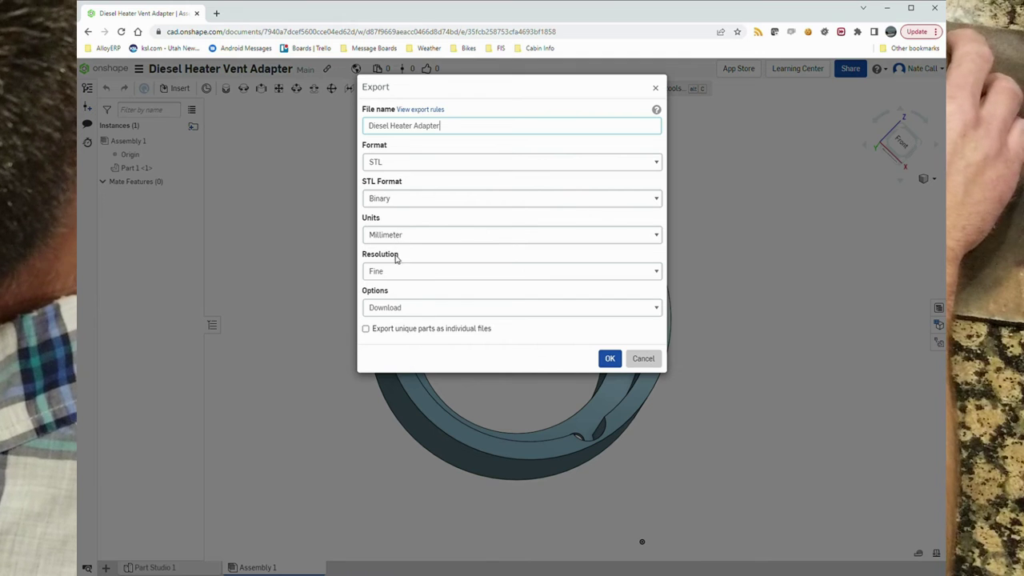
left_click(608, 359)
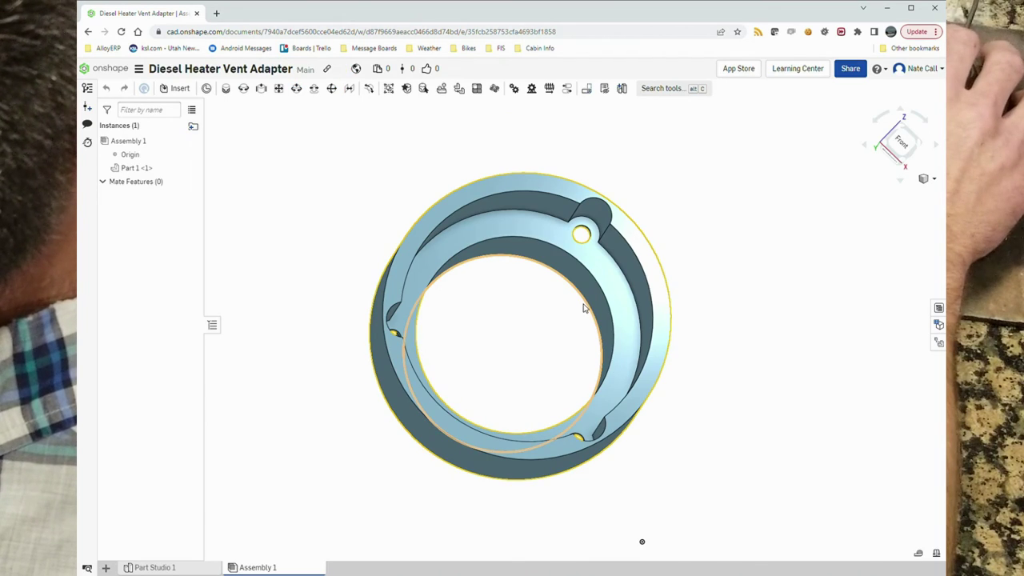